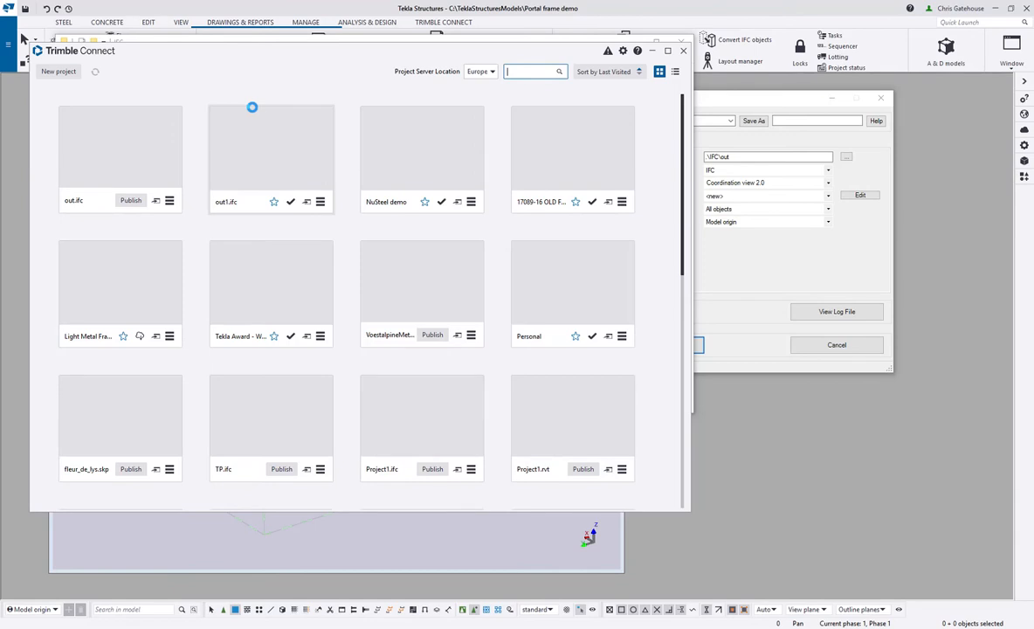
- Open the out.ifc model in Trimble Connect, enlarge the 3D viewing area and examine the frame's bolted steel connections
{"action": "left_click", "coordinate": [252, 107]}
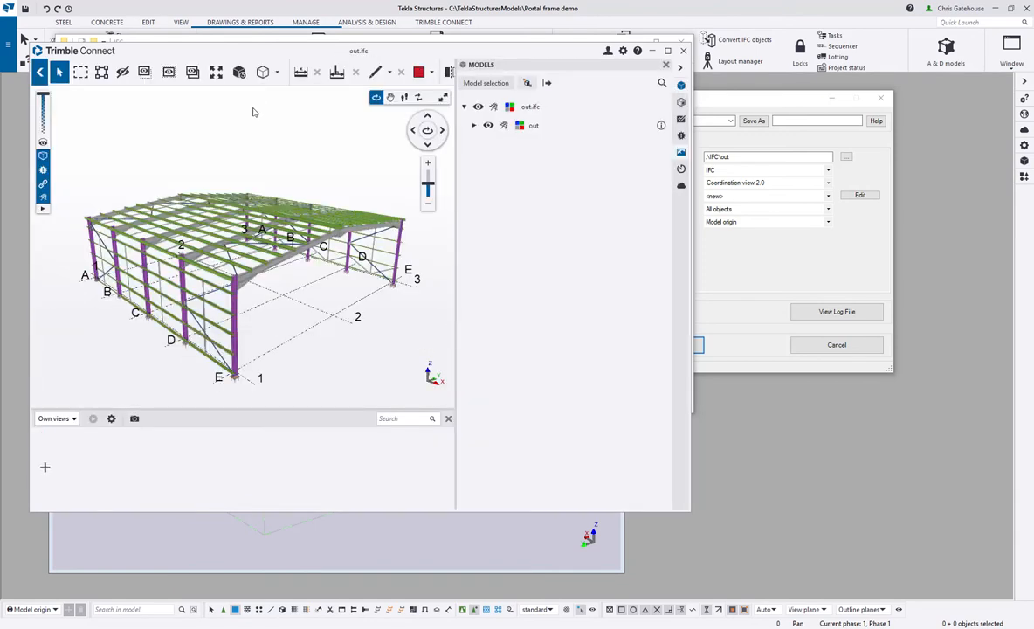
{"action": "left_click_drag", "start_coordinate": [456, 282], "coordinate": [550, 288]}
{"action": "left_click", "coordinate": [542, 419]}
{"action": "scroll", "coordinate": [291, 343], "scroll_direction": "up", "scroll_amount": 10}
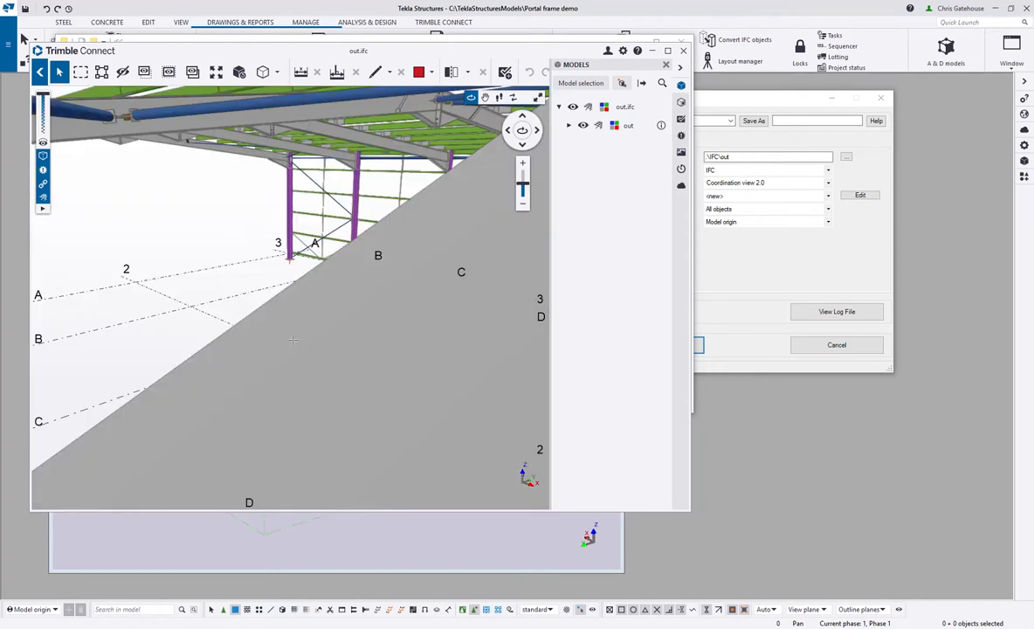
{"action": "scroll", "coordinate": [334, 280], "scroll_direction": "down", "scroll_amount": 10}
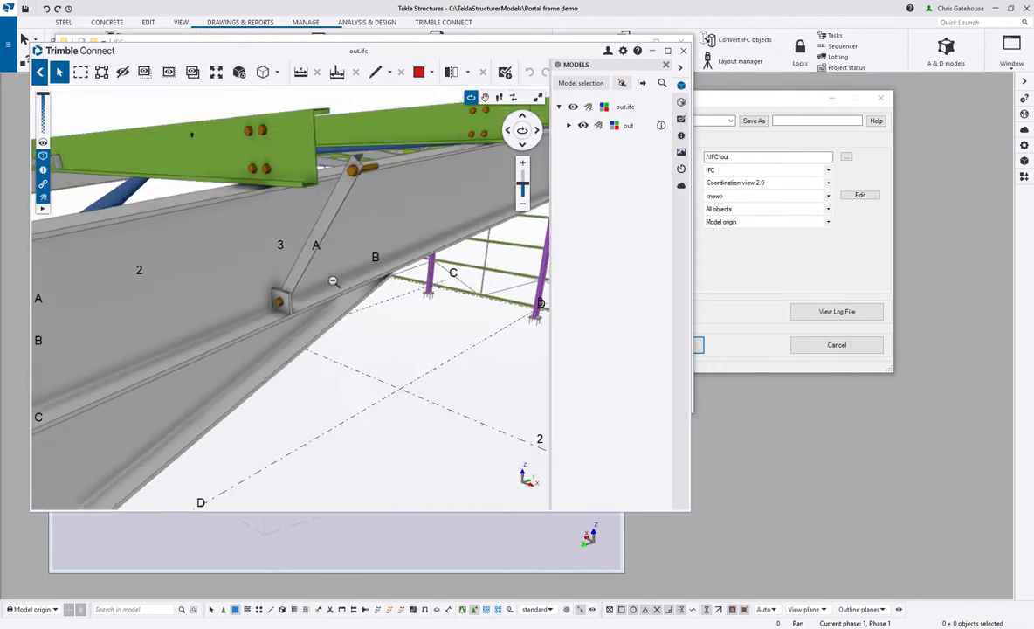
{"action": "left_click_drag", "start_coordinate": [309, 312], "coordinate": [637, 337]}
{"action": "scroll", "coordinate": [326, 230], "scroll_direction": "up", "scroll_amount": 4}
{"action": "scroll", "coordinate": [326, 231], "scroll_direction": "up", "scroll_amount": 1}
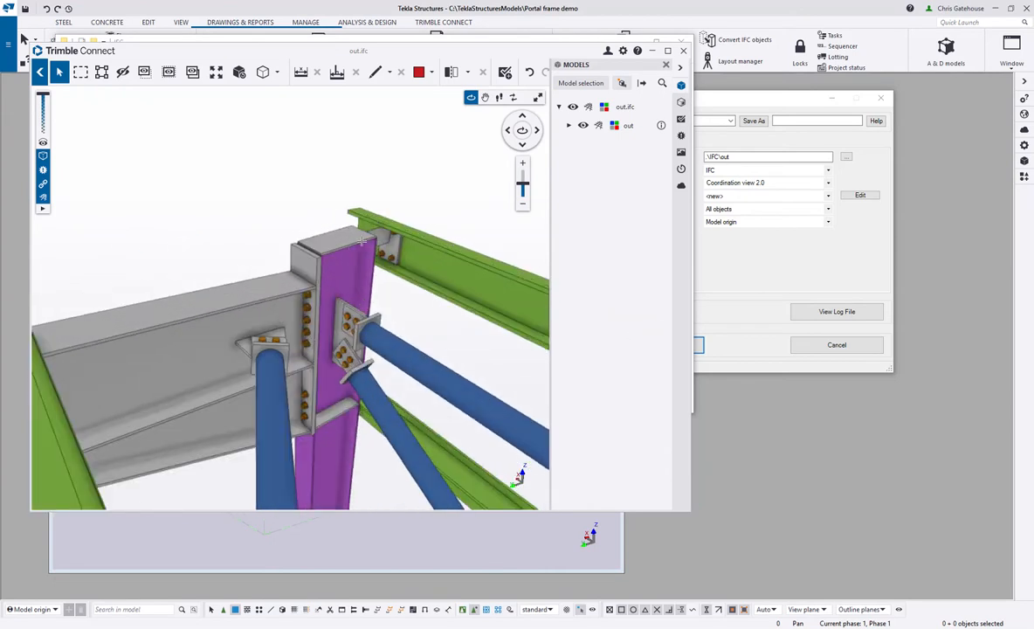
- Launch Trimble Connect Visualizer for the model, maximize its window and examine the rendered frame from several angles and close up
{"action": "left_click", "coordinate": [624, 84]}
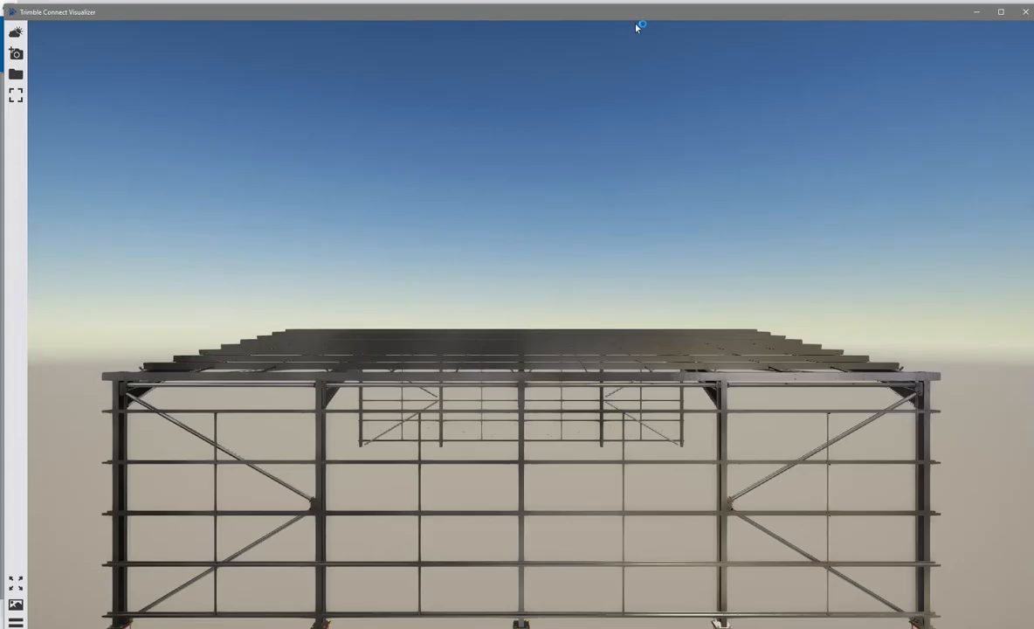
{"action": "left_click_drag", "start_coordinate": [637, 13], "coordinate": [618, 0]}
{"action": "left_click_drag", "start_coordinate": [511, 389], "coordinate": [604, 352]}
{"action": "scroll", "coordinate": [603, 352], "scroll_direction": "up", "scroll_amount": 10}
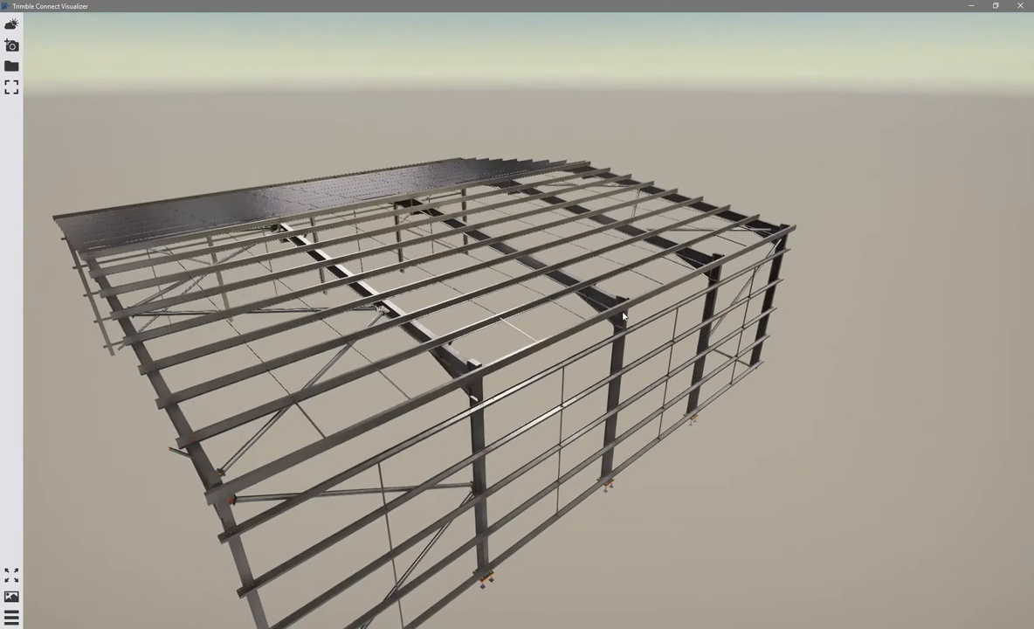
{"action": "scroll", "coordinate": [643, 311], "scroll_direction": "up", "scroll_amount": 10}
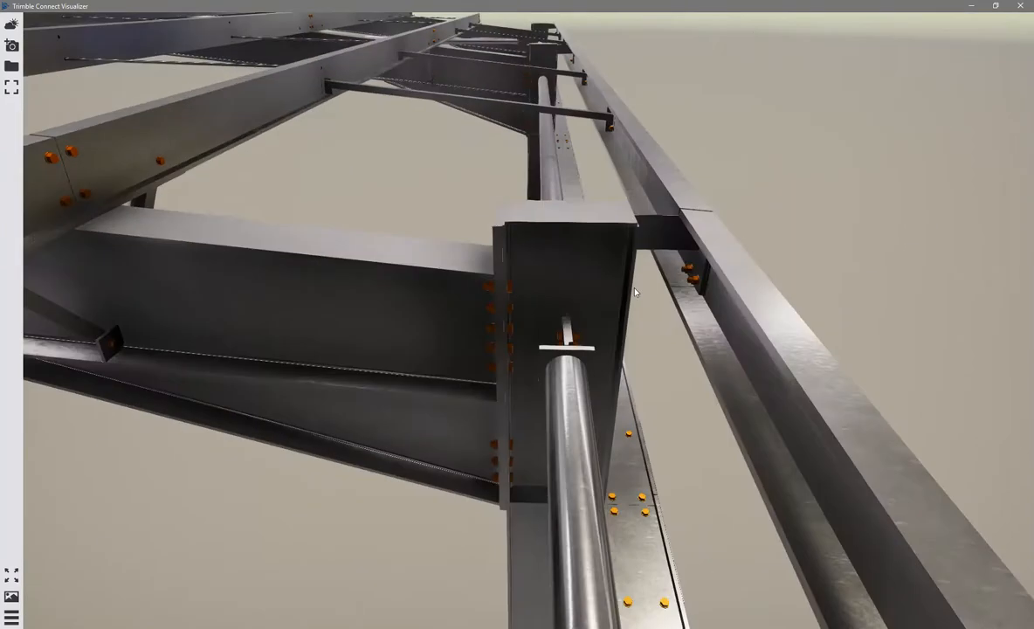
{"action": "left_click_drag", "start_coordinate": [635, 292], "coordinate": [954, 263]}
{"action": "scroll", "coordinate": [514, 376], "scroll_direction": "down", "scroll_amount": 8}
{"action": "left_click_drag", "start_coordinate": [459, 252], "coordinate": [502, 210]}
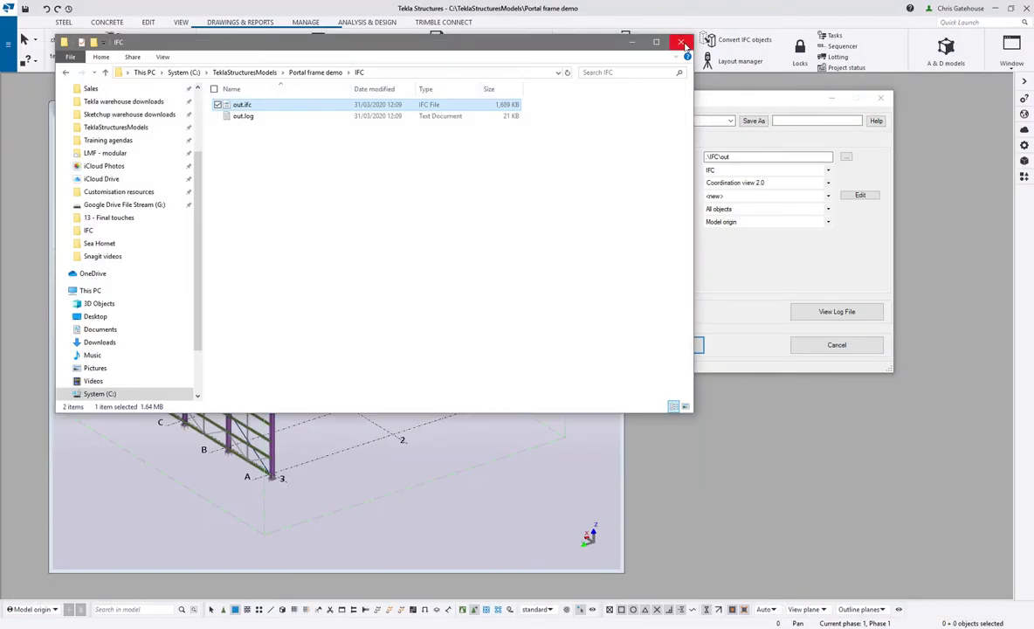
- Close Trimble Connect and the IFC export dialog in Tekla Structures, and maximize the 3D model view
{"action": "left_click", "coordinate": [683, 69]}
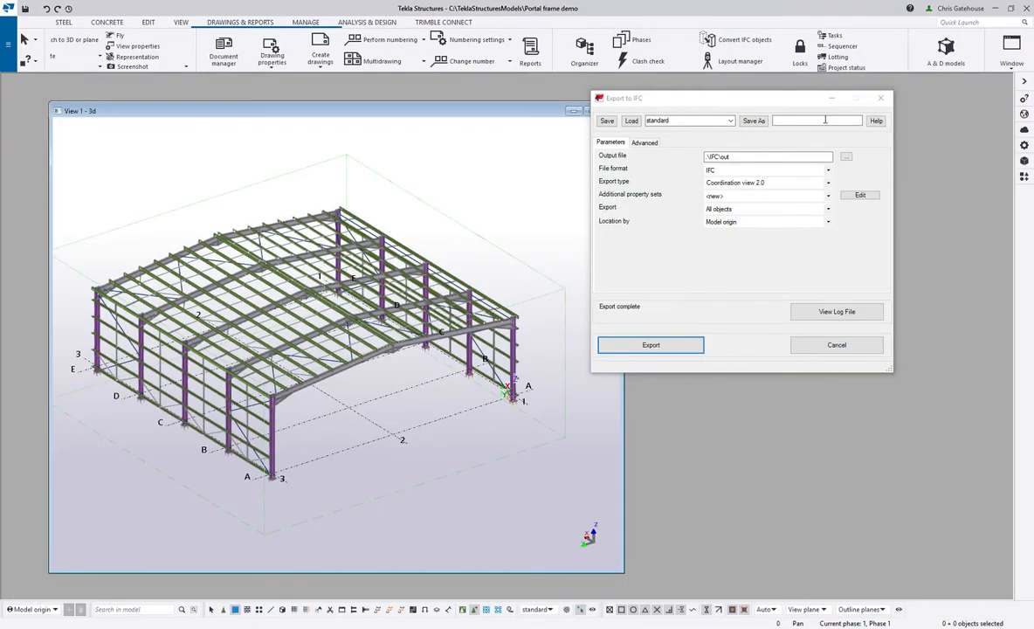
{"action": "left_click", "coordinate": [881, 97]}
{"action": "scroll", "coordinate": [321, 270], "scroll_direction": "up", "scroll_amount": 3}
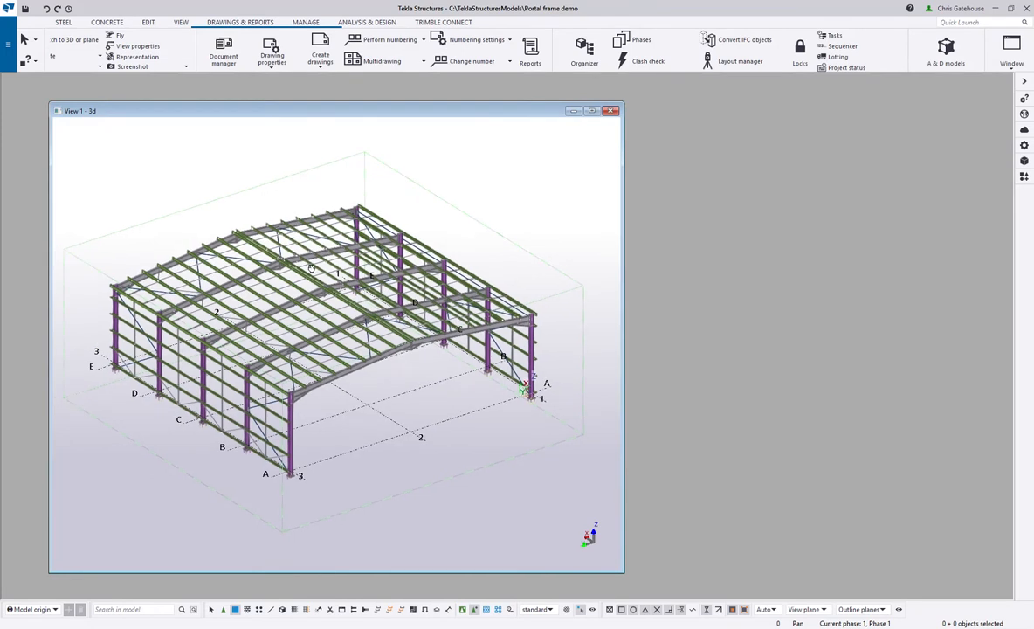
{"action": "scroll", "coordinate": [322, 270], "scroll_direction": "up", "scroll_amount": 2}
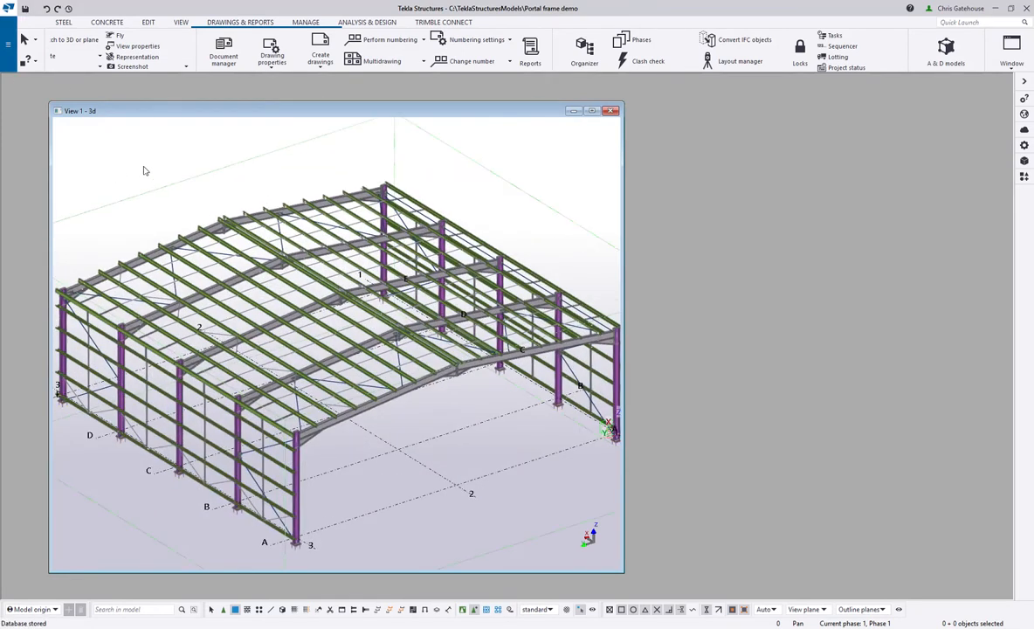
{"action": "scroll", "coordinate": [146, 169], "scroll_direction": "down", "scroll_amount": 1}
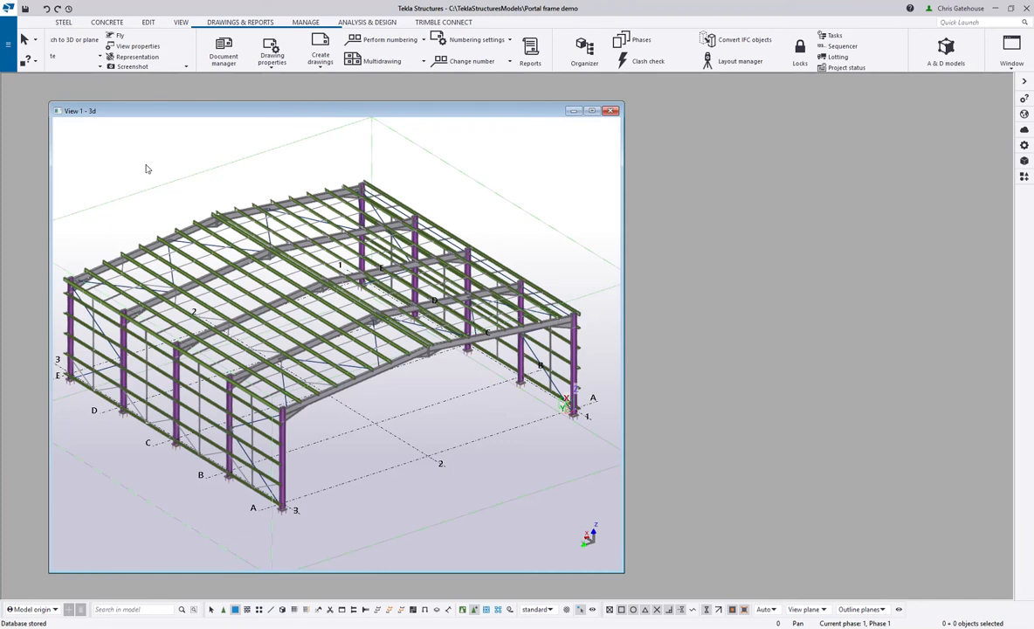
{"action": "double_click", "coordinate": [269, 115]}
{"action": "middle_click_drag", "start_coordinate": [267, 298], "coordinate": [494, 270], "text": "ctrl"}
{"action": "scroll", "coordinate": [631, 265], "scroll_direction": "up", "scroll_amount": 1}
- Search the applications and components for "FLOOR" and open the Floor Layout component's settings
{"action": "left_click", "coordinate": [1024, 177]}
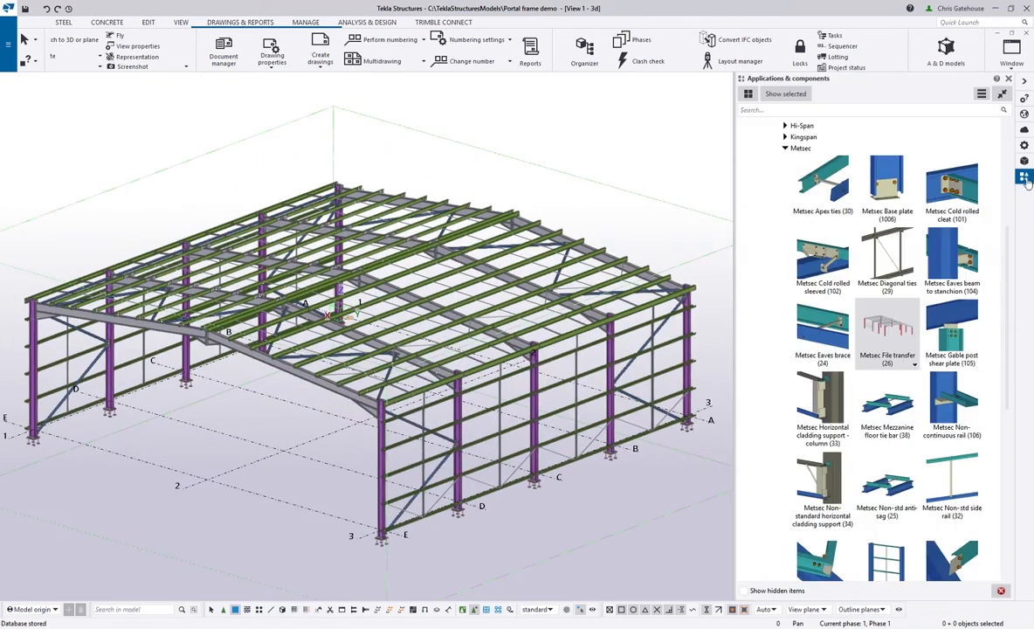
{"action": "left_click", "coordinate": [853, 110]}
{"action": "type", "text": "FLOOR"}
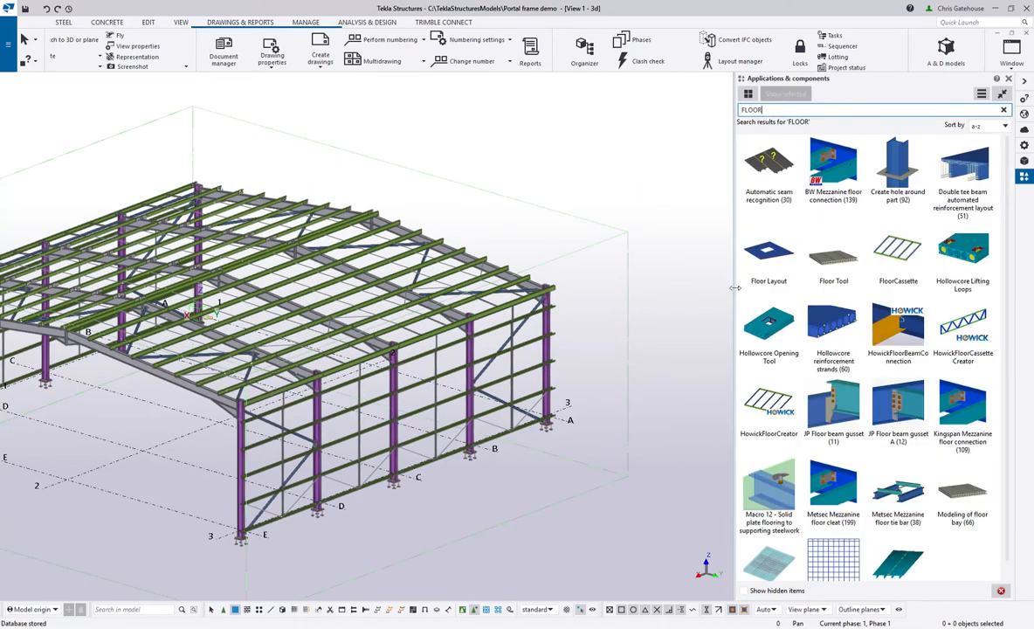
{"action": "left_click", "coordinate": [769, 250]}
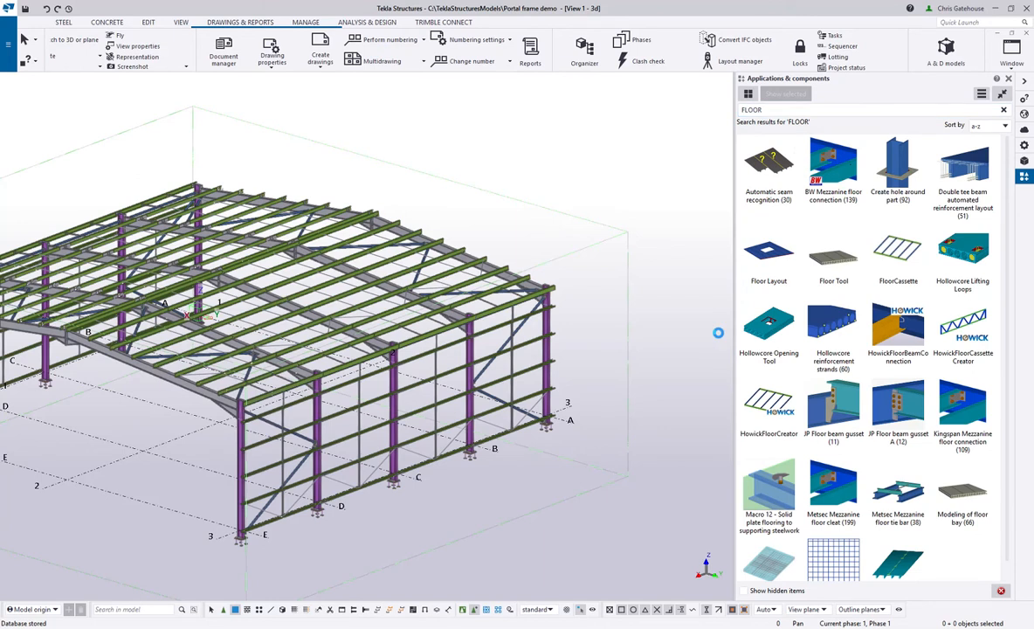
{"action": "left_click", "coordinate": [767, 259]}
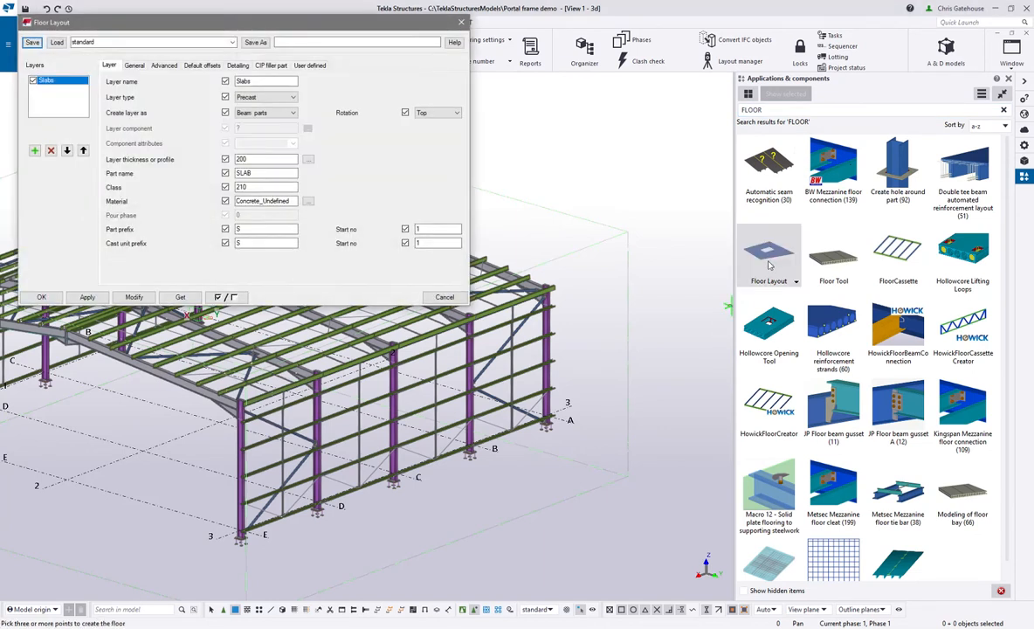
- Load the Optimo_600 preset into the Floor Layout settings and interrupt the running placement command
{"action": "left_click_drag", "start_coordinate": [178, 22], "coordinate": [696, 83]}
{"action": "left_click", "coordinate": [692, 106]}
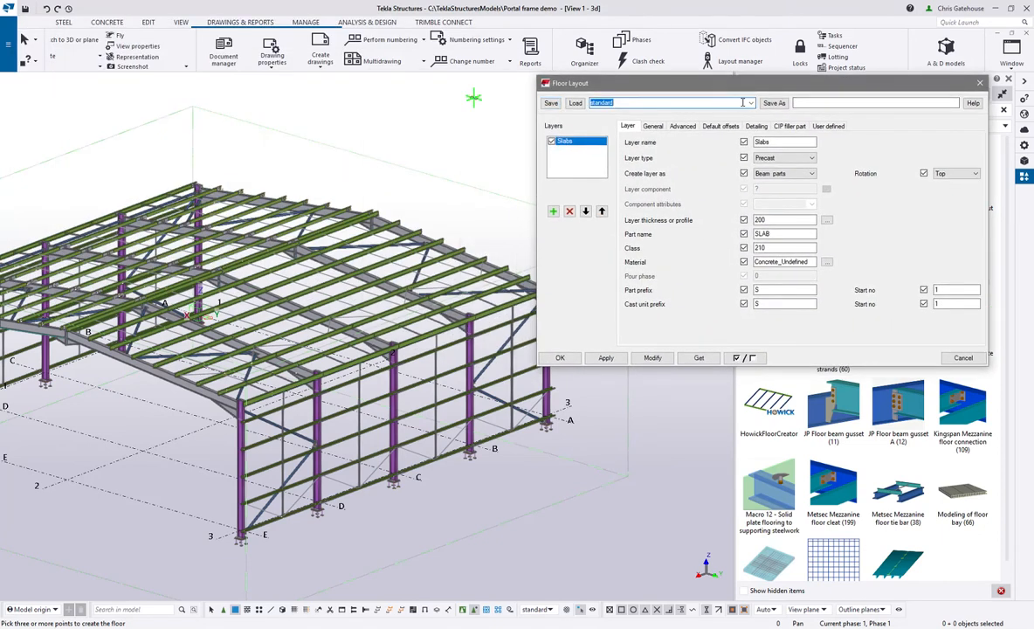
{"action": "left_click", "coordinate": [751, 103]}
{"action": "left_click", "coordinate": [612, 119]}
{"action": "left_click", "coordinate": [575, 104]}
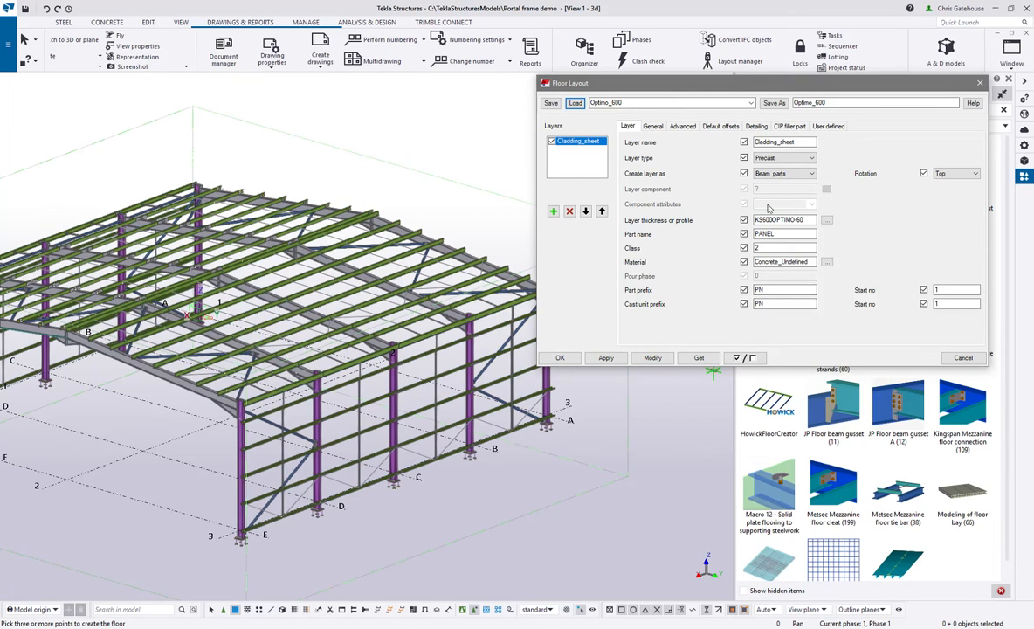
{"action": "right_click", "coordinate": [408, 103]}
{"action": "left_click", "coordinate": [416, 105]}
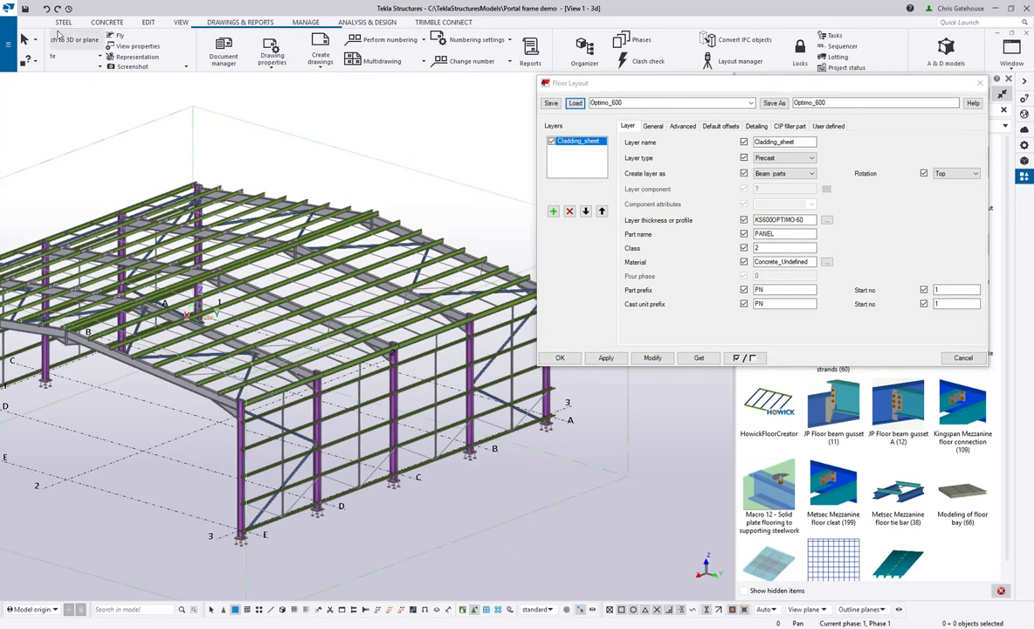
- Align the work plane with the sloping rafter beside the front corner column using the Work plane tool
{"action": "left_click", "coordinate": [181, 23]}
{"action": "left_click", "coordinate": [422, 62]}
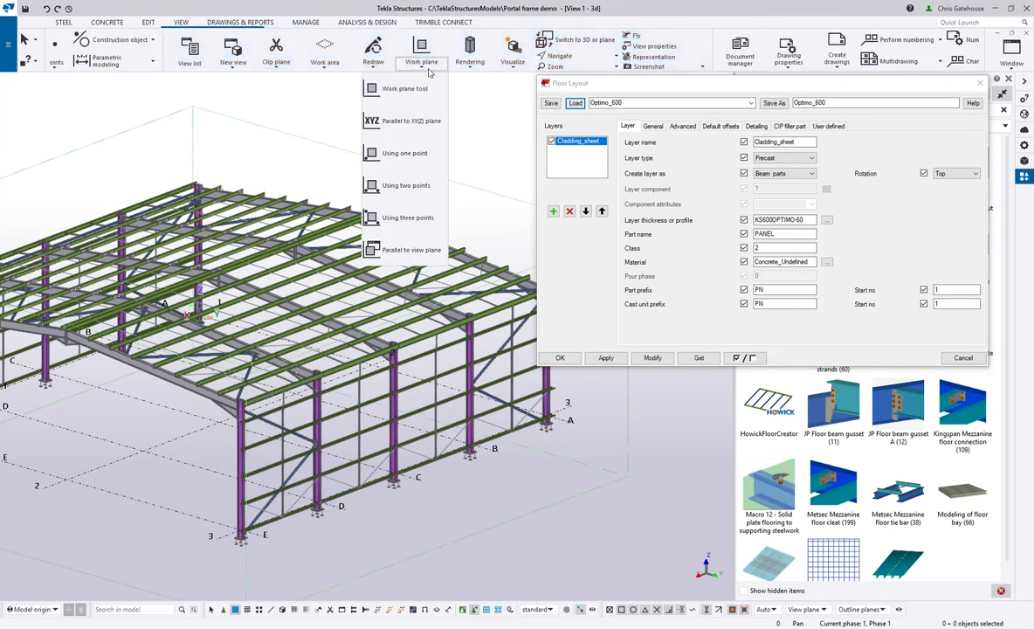
{"action": "left_click", "coordinate": [426, 88]}
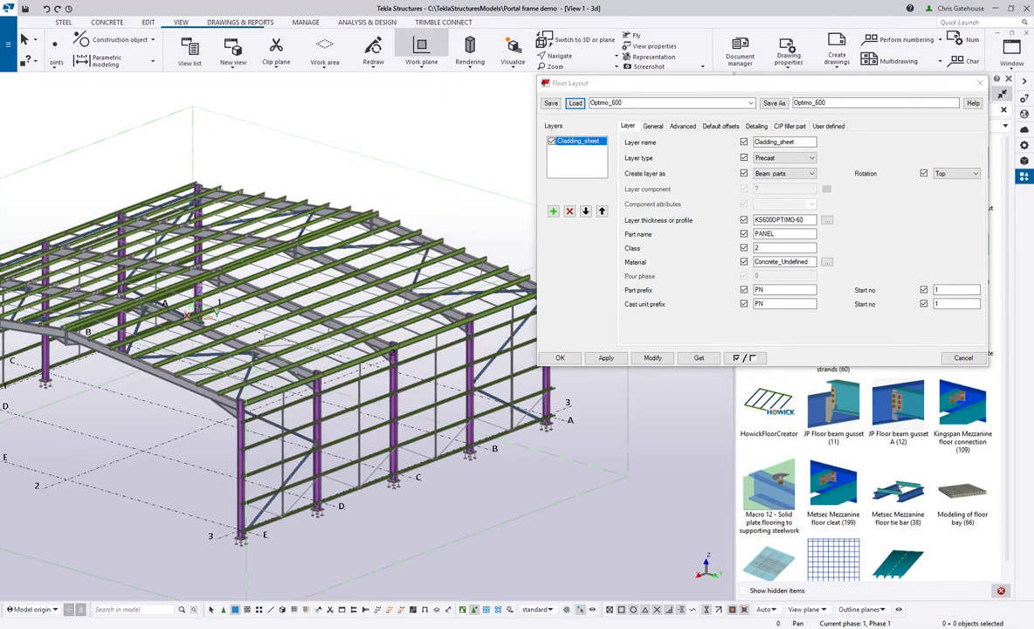
{"action": "scroll", "coordinate": [290, 388], "scroll_direction": "up", "scroll_amount": 5}
{"action": "scroll", "coordinate": [286, 386], "scroll_direction": "up", "scroll_amount": 4}
{"action": "left_click", "coordinate": [274, 381]}
{"action": "scroll", "coordinate": [278, 356], "scroll_direction": "down", "scroll_amount": 4}
{"action": "right_click", "coordinate": [293, 338]}
{"action": "left_click", "coordinate": [308, 346]}
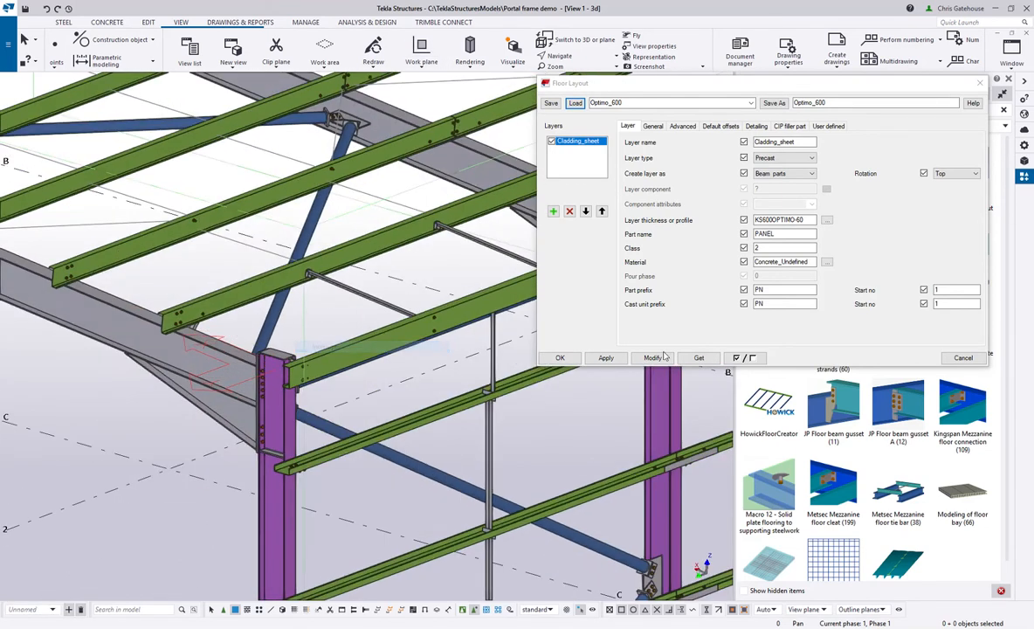
- Apply the Optimo_600 settings and start a floor layout at the outer top corner of the near eaves beam's end
{"action": "left_click", "coordinate": [607, 359]}
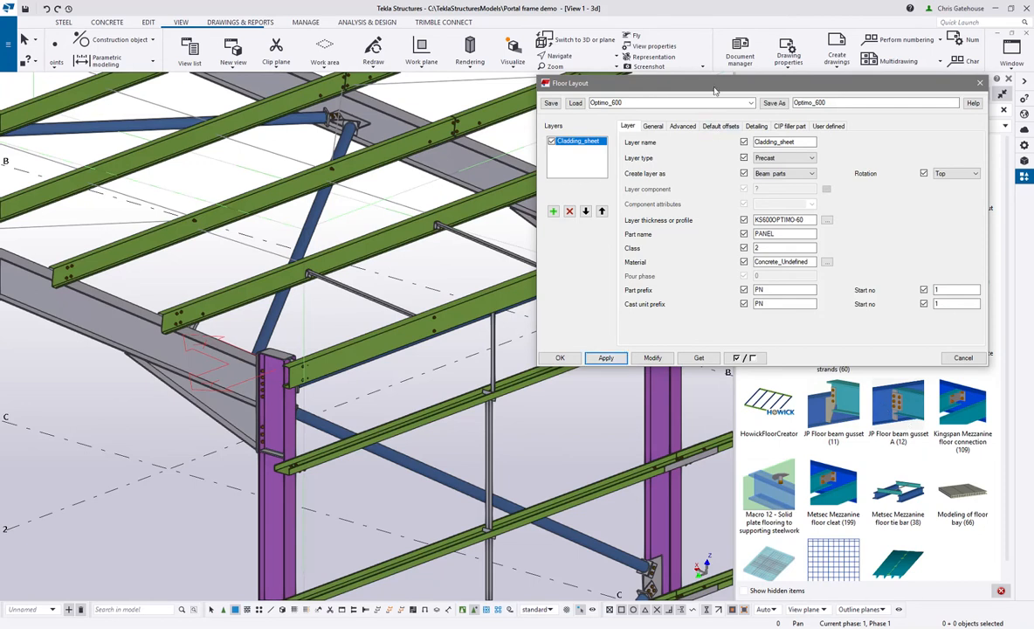
{"action": "left_click_drag", "start_coordinate": [715, 90], "coordinate": [559, 185]}
{"action": "left_click", "coordinate": [780, 253]}
{"action": "scroll", "coordinate": [288, 372], "scroll_direction": "up", "scroll_amount": 2}
{"action": "scroll", "coordinate": [289, 372], "scroll_direction": "up", "scroll_amount": 6}
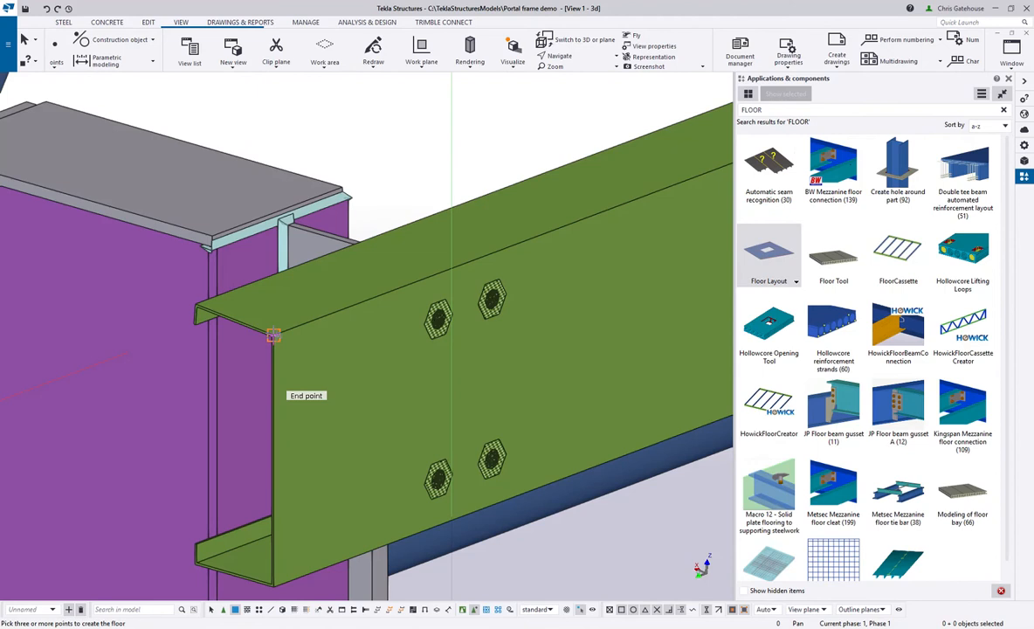
{"action": "scroll", "coordinate": [272, 335], "scroll_direction": "down", "scroll_amount": 8}
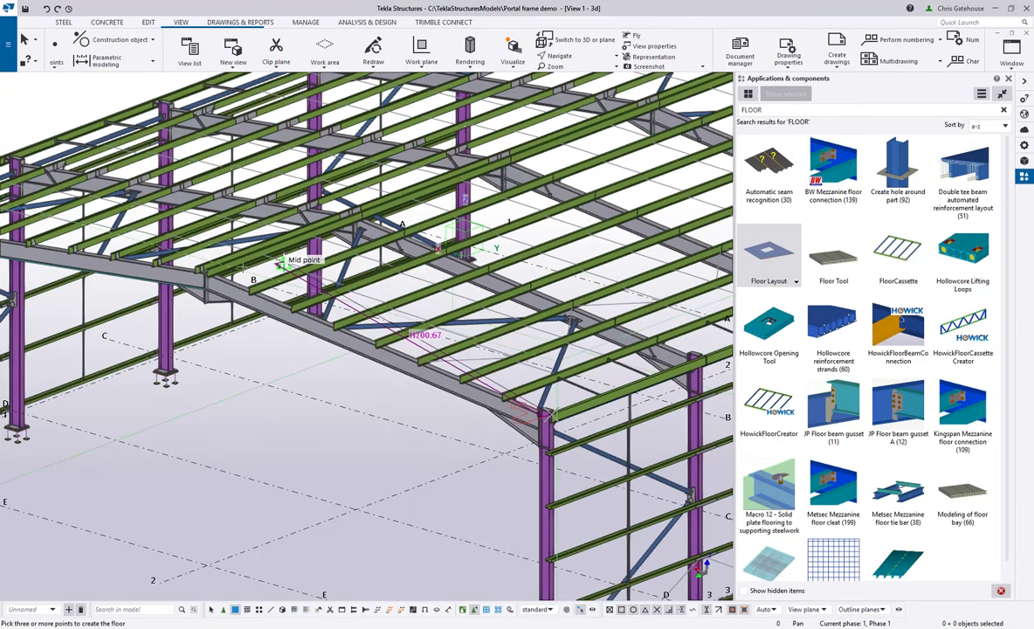
- Place the floor layout's second corner at the top end point of the ridge purlin on the same gable
{"action": "scroll", "coordinate": [220, 266], "scroll_direction": "up", "scroll_amount": 4}
{"action": "scroll", "coordinate": [221, 277], "scroll_direction": "up", "scroll_amount": 5}
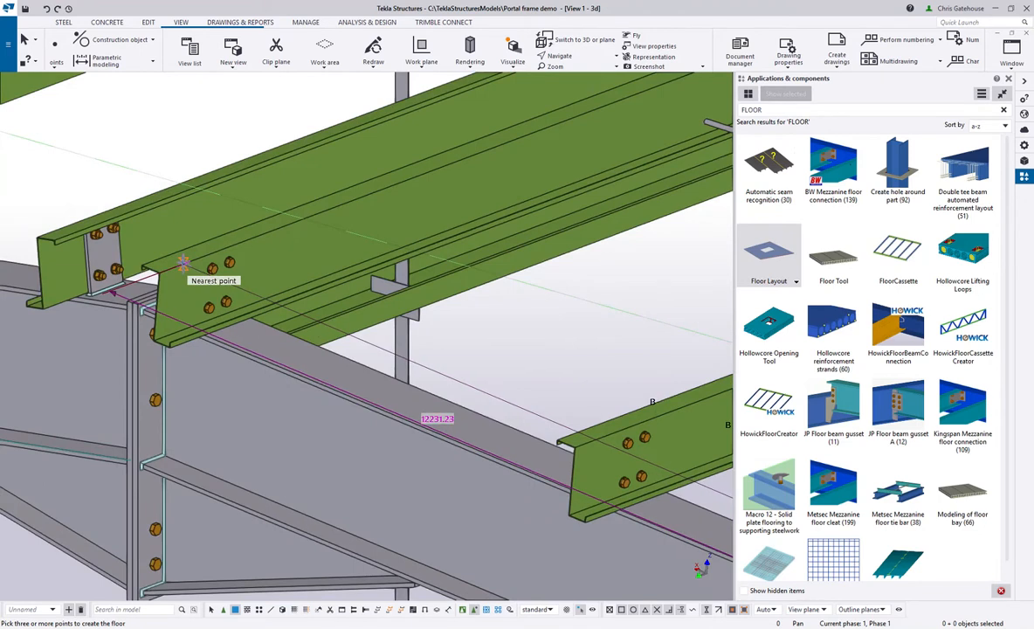
{"action": "scroll", "coordinate": [141, 267], "scroll_direction": "up", "scroll_amount": 3}
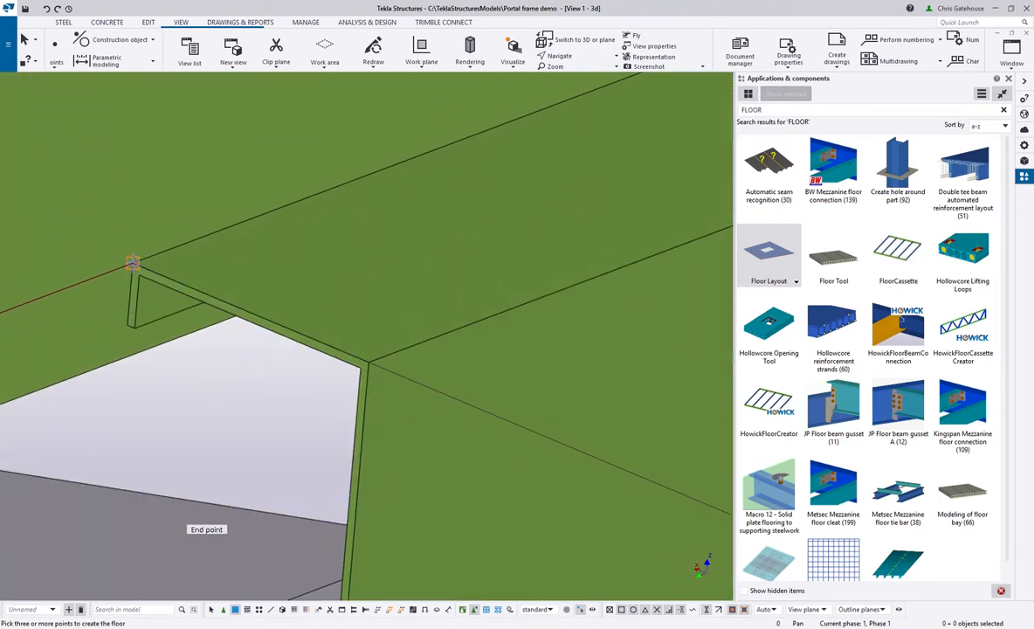
{"action": "scroll", "coordinate": [139, 367], "scroll_direction": "down", "scroll_amount": 4}
{"action": "scroll", "coordinate": [125, 354], "scroll_direction": "down", "scroll_amount": 8}
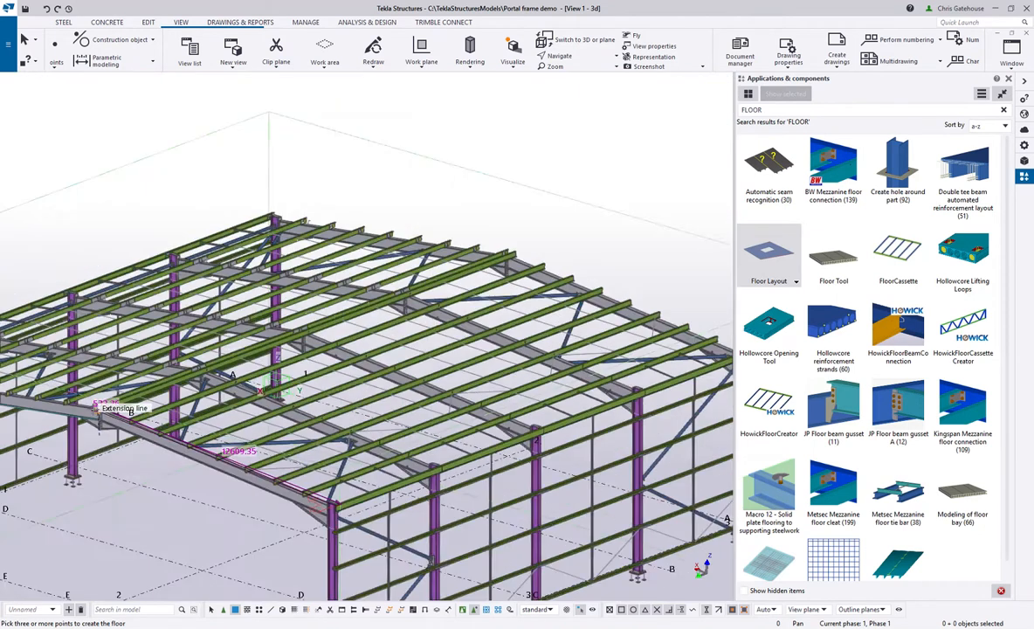
- Place the floor layout's third corner at the top end point of the ridge purlin on the opposite gable
{"action": "scroll", "coordinate": [396, 326], "scroll_direction": "up", "scroll_amount": 3}
{"action": "scroll", "coordinate": [361, 305], "scroll_direction": "up", "scroll_amount": 6}
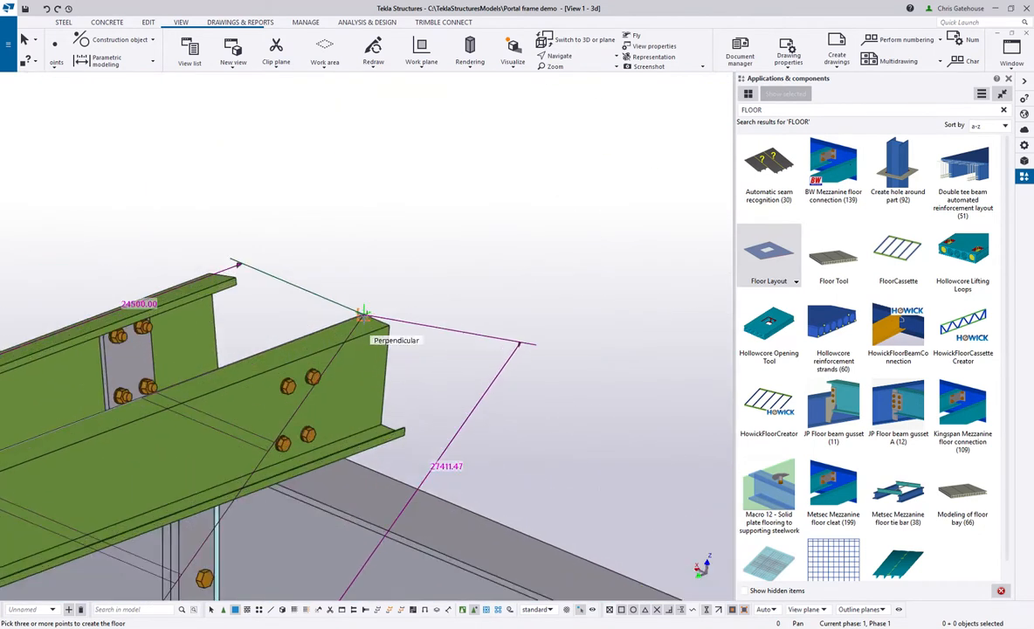
{"action": "scroll", "coordinate": [362, 306], "scroll_direction": "up", "scroll_amount": 3}
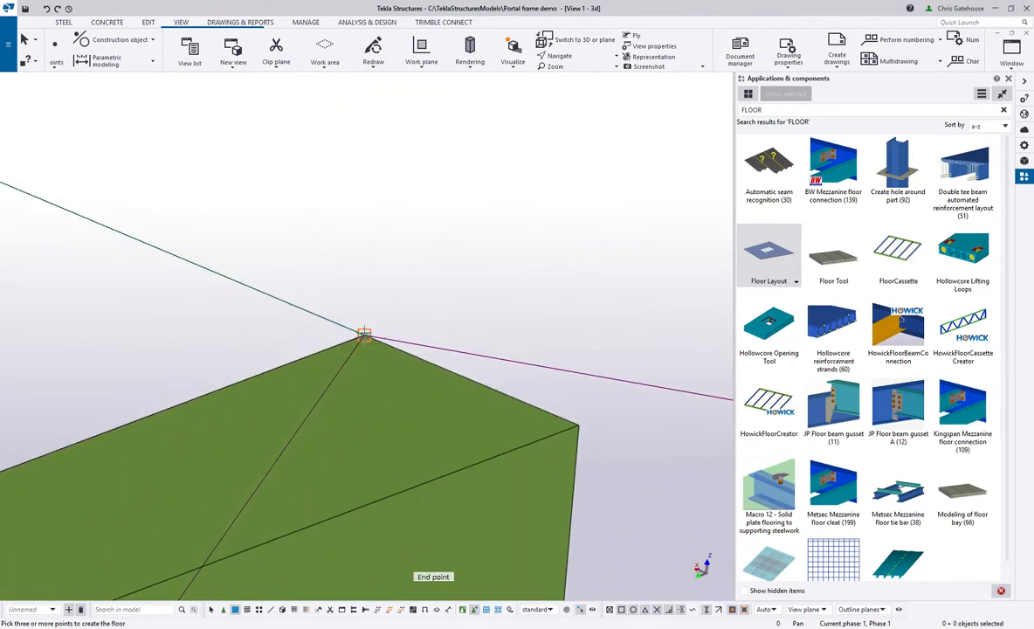
{"action": "scroll", "coordinate": [345, 328], "scroll_direction": "down", "scroll_amount": 10}
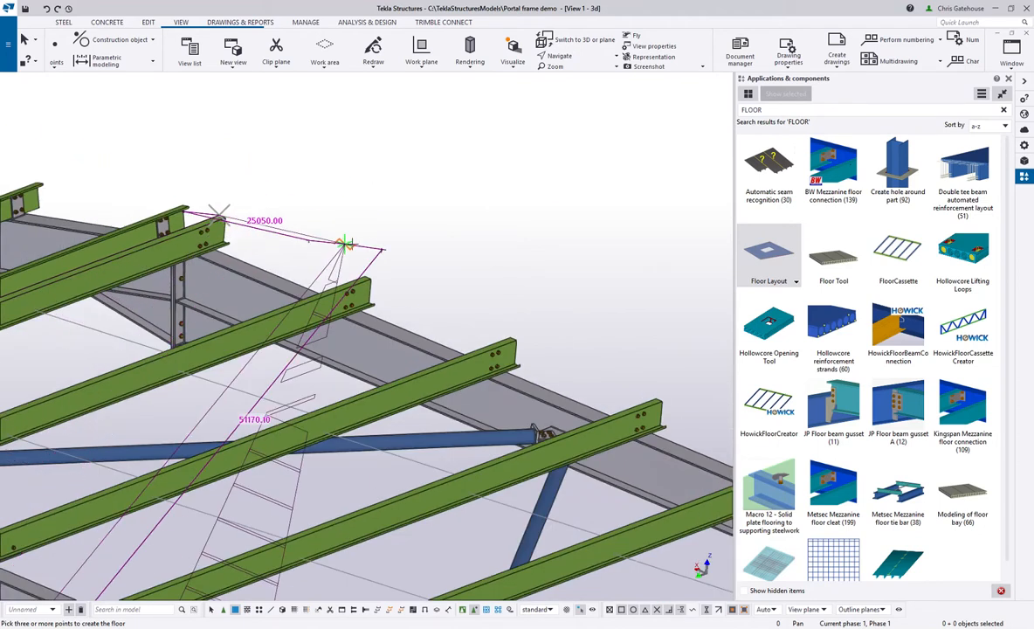
- Place the fourth corner at the far eaves beam's outer top end and close the outline to create the roof cladding
{"action": "scroll", "coordinate": [424, 341], "scroll_direction": "up", "scroll_amount": 8}
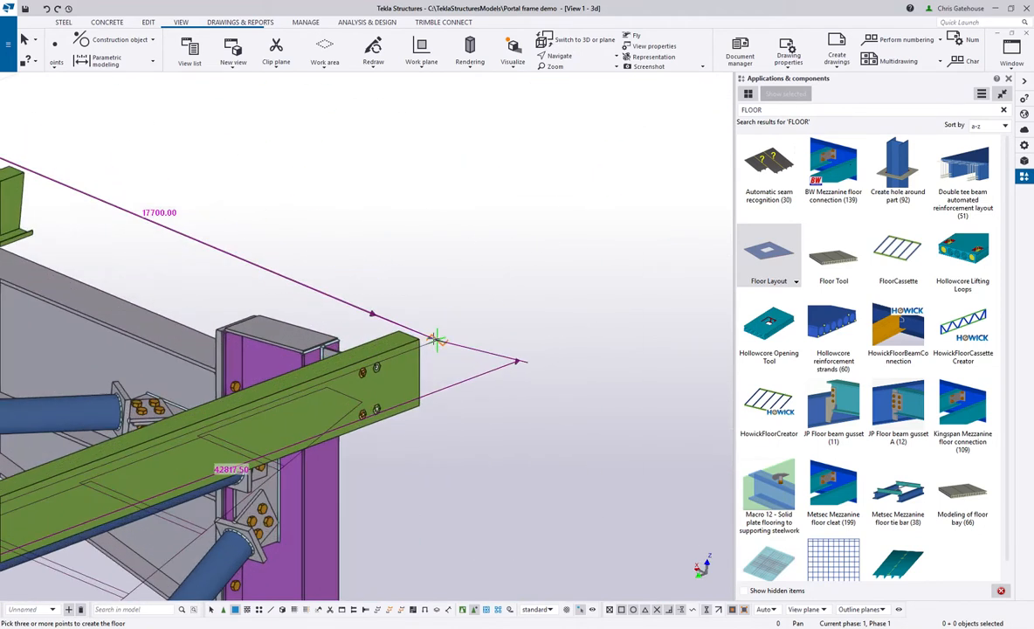
{"action": "scroll", "coordinate": [410, 339], "scroll_direction": "up", "scroll_amount": 4}
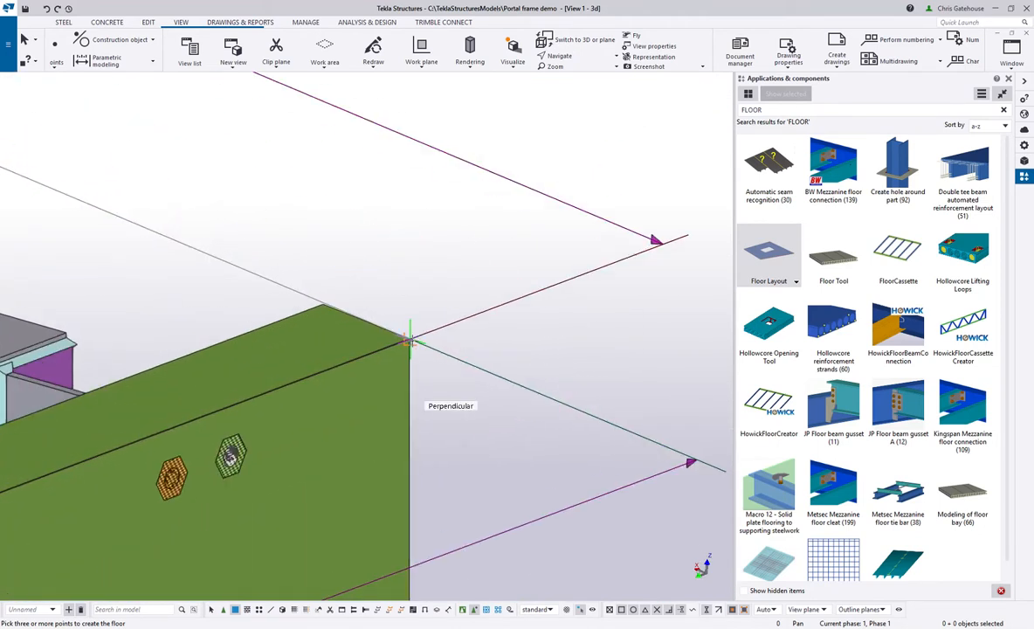
{"action": "scroll", "coordinate": [489, 319], "scroll_direction": "down", "scroll_amount": 6}
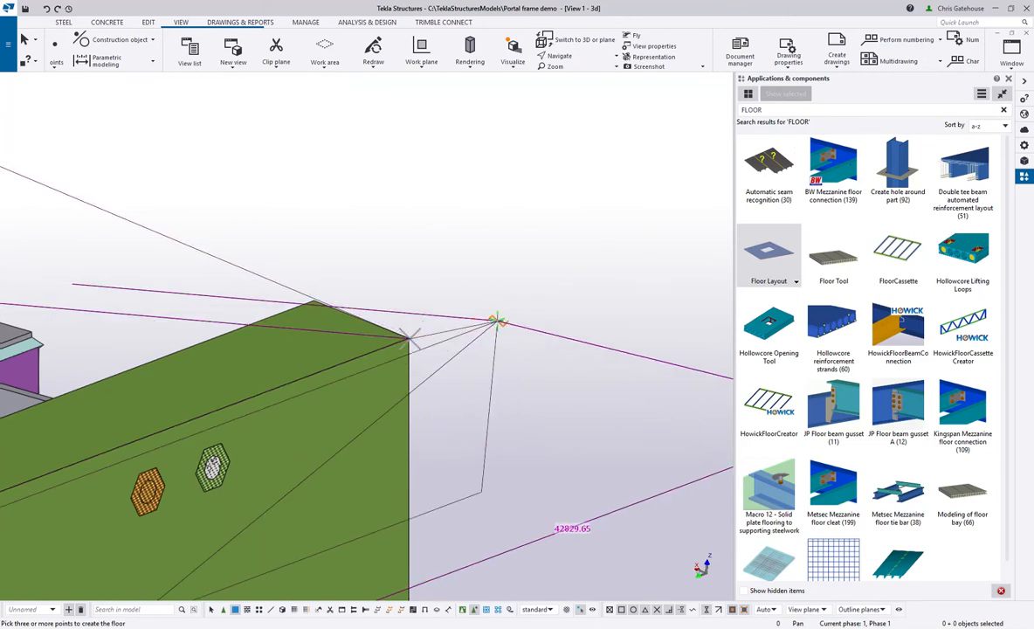
{"action": "scroll", "coordinate": [556, 269], "scroll_direction": "down", "scroll_amount": 8}
{"action": "scroll", "coordinate": [262, 310], "scroll_direction": "up", "scroll_amount": 8}
{"action": "scroll", "coordinate": [239, 335], "scroll_direction": "up", "scroll_amount": 8}
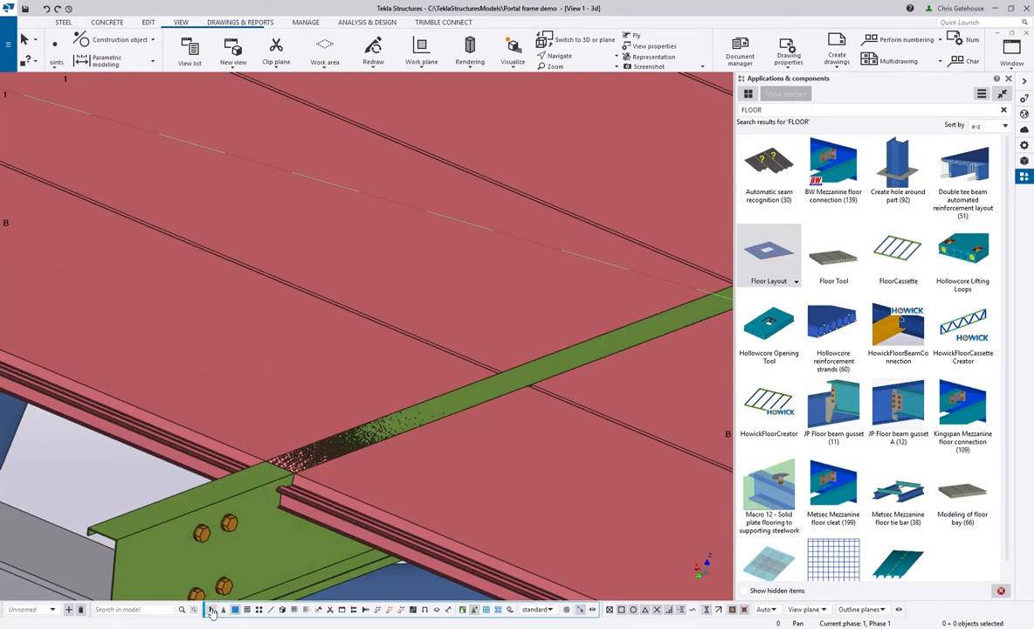
- Disable the part profile MET* row in the standard selection filter so the cladding can be selected
{"action": "left_click", "coordinate": [255, 360]}
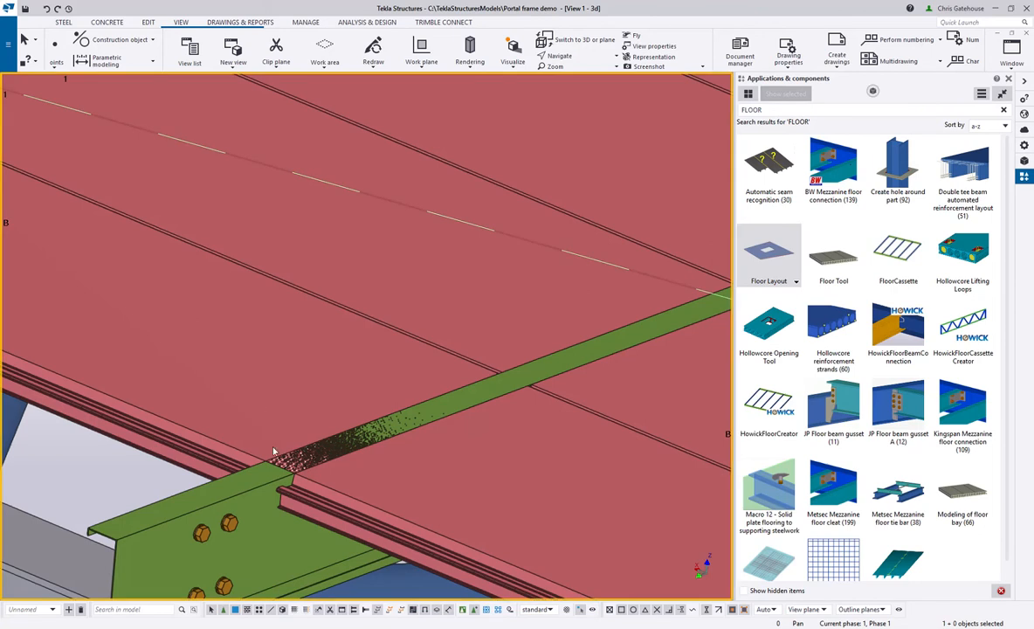
{"action": "key", "text": "ctrl+g"}
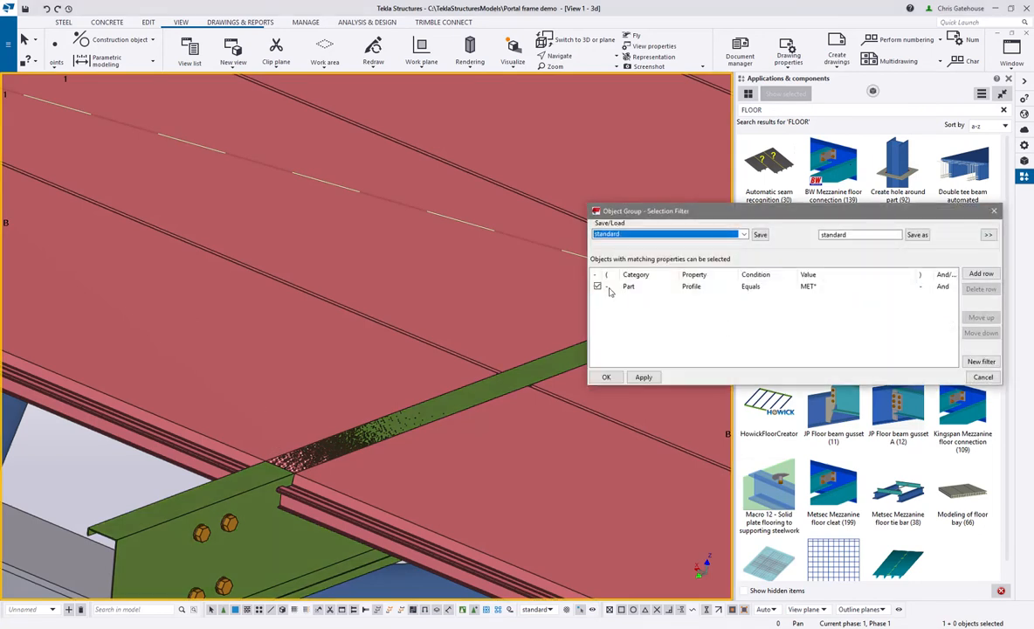
{"action": "left_click", "coordinate": [610, 287]}
{"action": "left_click", "coordinate": [605, 377]}
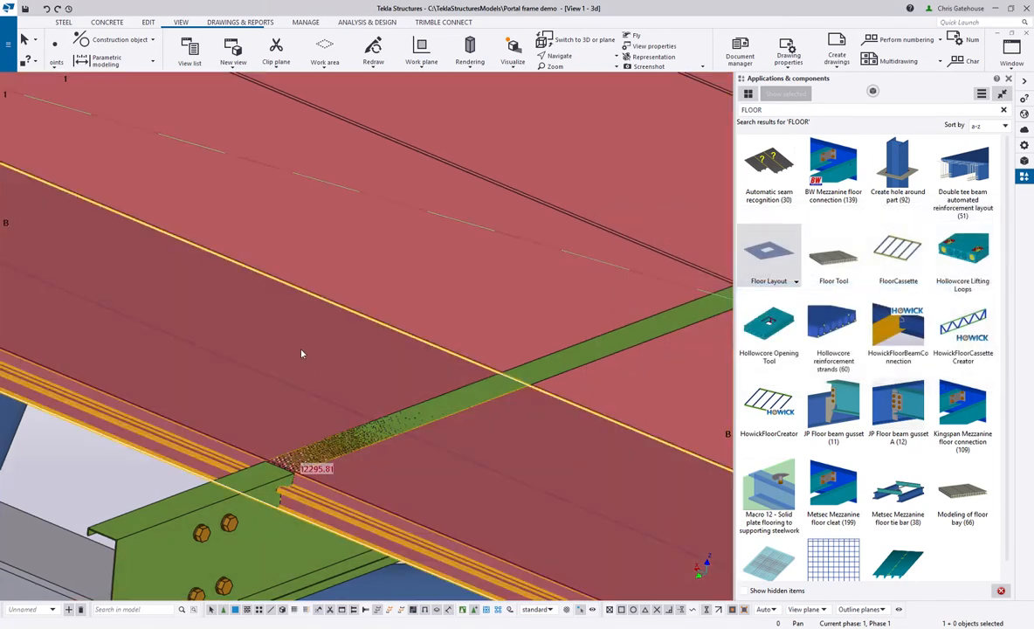
- Set the roof floor layout's depth position so the panels sit above the picked outline, and modify the layout
{"action": "double_click", "coordinate": [301, 353]}
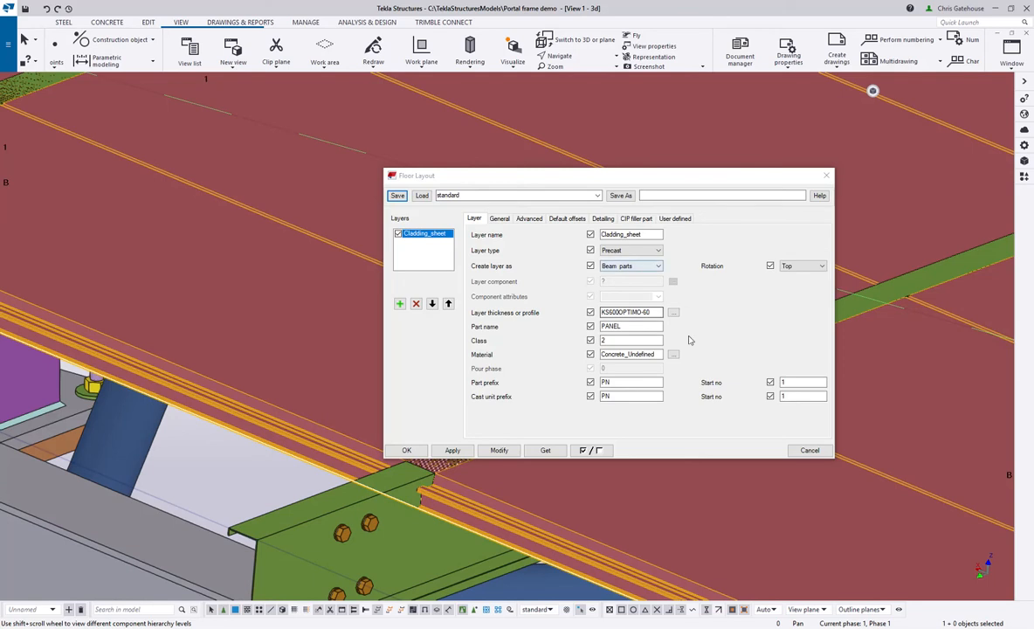
{"action": "left_click", "coordinate": [509, 220]}
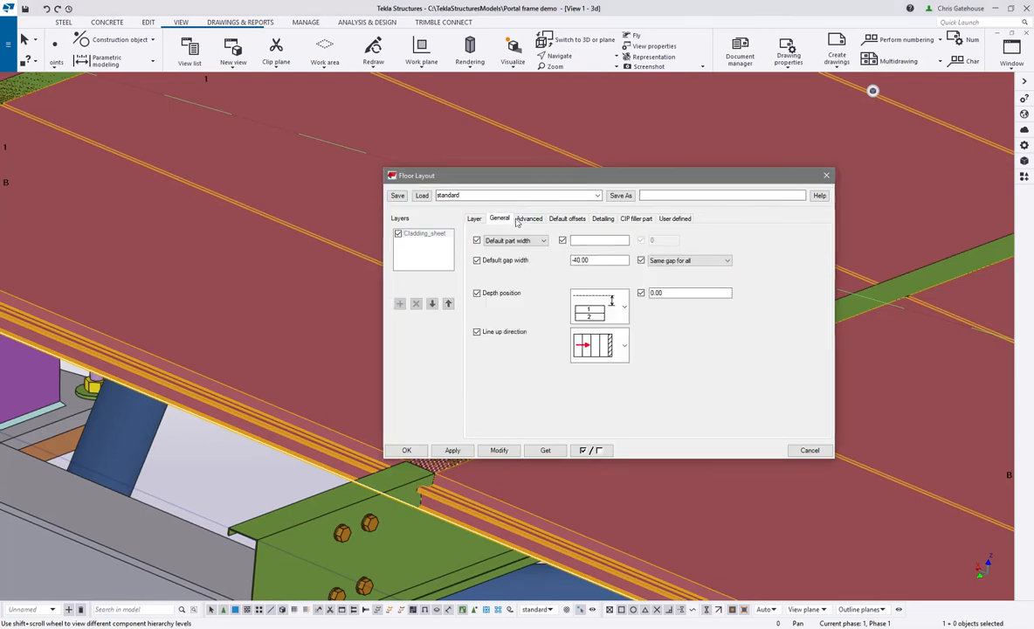
{"action": "left_click", "coordinate": [624, 306]}
{"action": "left_click", "coordinate": [597, 371]}
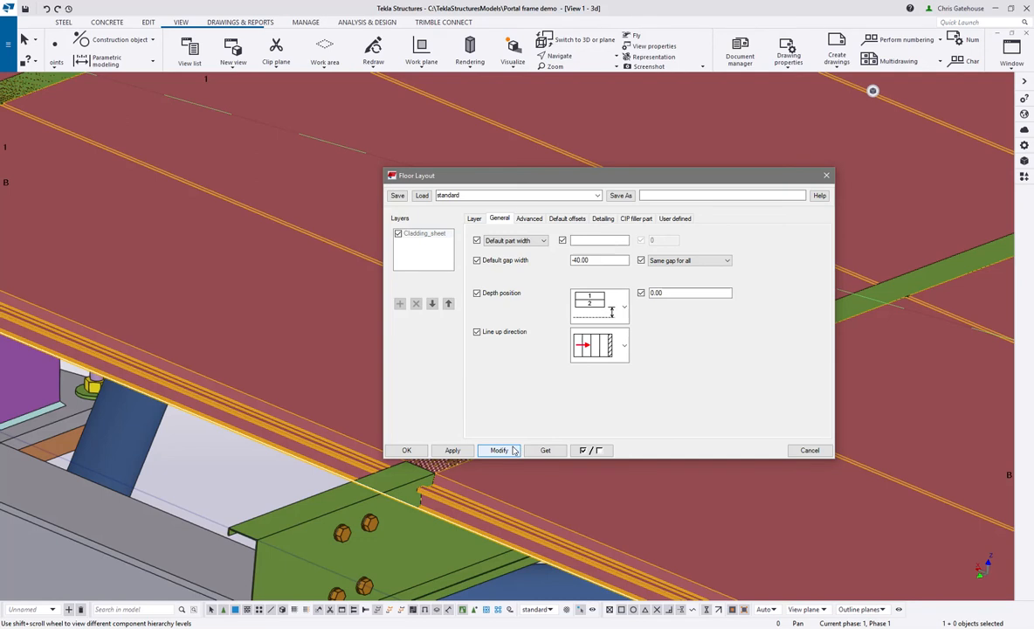
{"action": "left_click", "coordinate": [499, 450]}
{"action": "left_click", "coordinate": [406, 450]}
- Examine how the roof panels sit on the purlins and the eaves beam
{"action": "scroll", "coordinate": [197, 398], "scroll_direction": "down", "scroll_amount": 5}
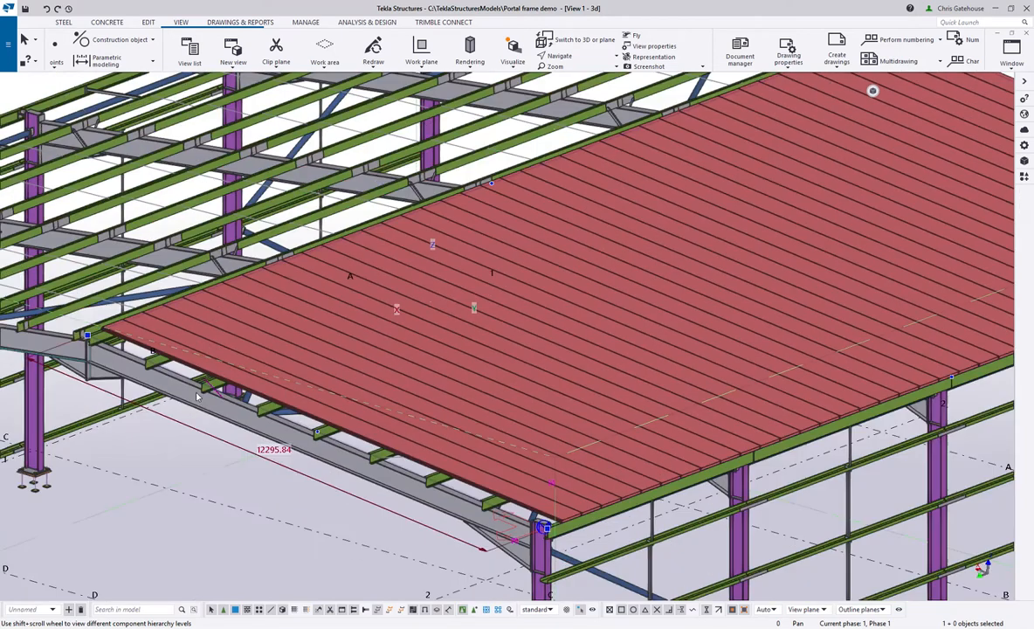
{"action": "scroll", "coordinate": [197, 397], "scroll_direction": "down", "scroll_amount": 3}
{"action": "scroll", "coordinate": [346, 483], "scroll_direction": "up", "scroll_amount": 6}
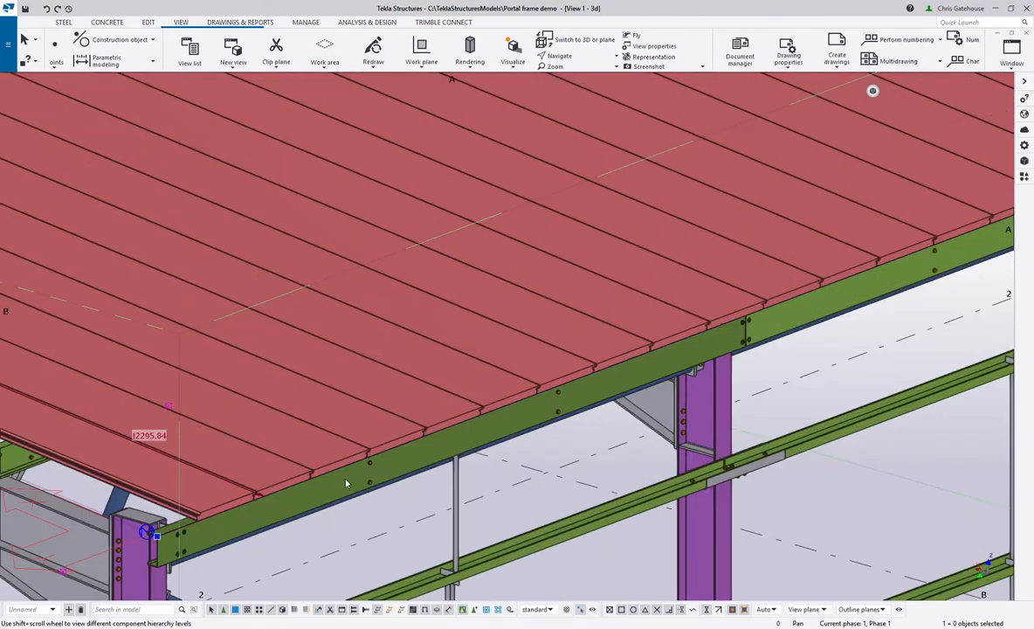
{"action": "scroll", "coordinate": [200, 295], "scroll_direction": "up", "scroll_amount": 5}
{"action": "scroll", "coordinate": [200, 295], "scroll_direction": "up", "scroll_amount": 3}
{"action": "scroll", "coordinate": [549, 203], "scroll_direction": "down", "scroll_amount": 3}
{"action": "scroll", "coordinate": [317, 350], "scroll_direction": "down", "scroll_amount": 8}
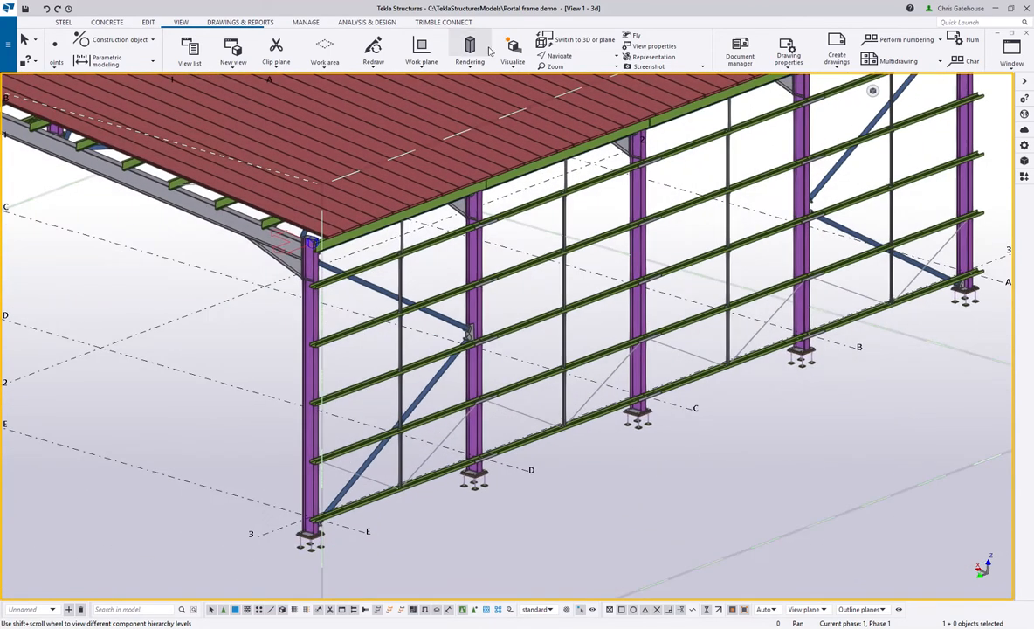
- Set the work plane to the vertical side wall face at the corner column on grid 3/E with the work plane tool
{"action": "left_click", "coordinate": [417, 63]}
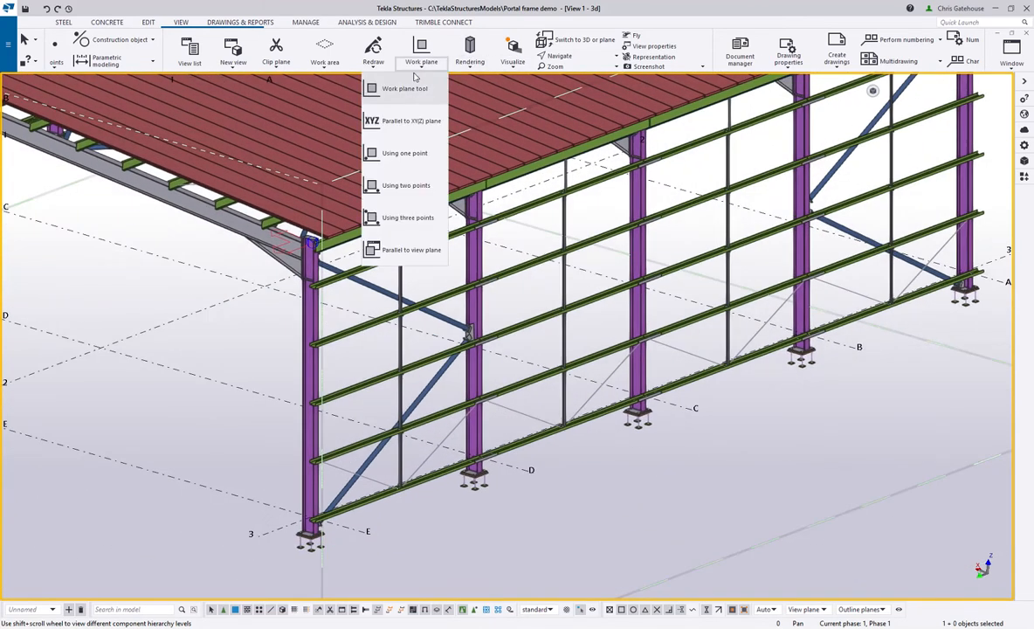
{"action": "left_click", "coordinate": [414, 94]}
{"action": "scroll", "coordinate": [350, 555], "scroll_direction": "up", "scroll_amount": 3}
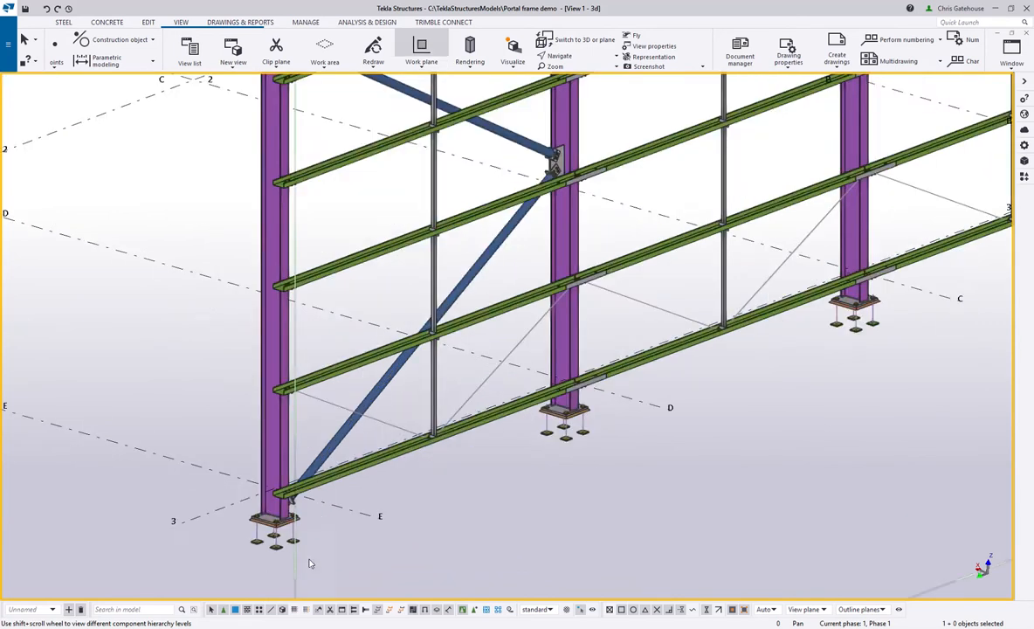
{"action": "scroll", "coordinate": [313, 564], "scroll_direction": "up", "scroll_amount": 2}
{"action": "right_click", "coordinate": [306, 351]}
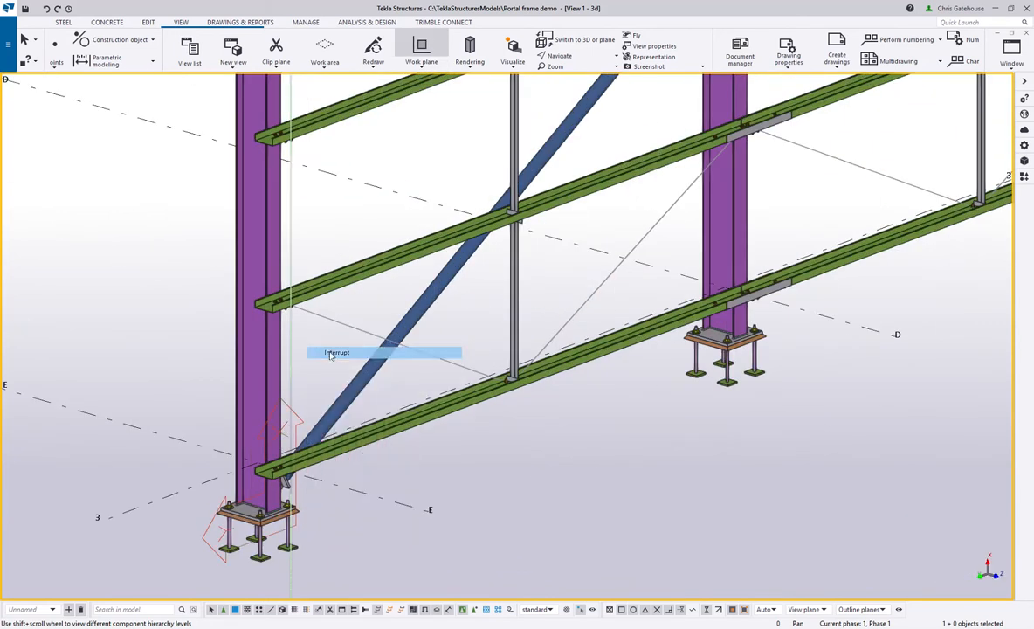
{"action": "left_click", "coordinate": [336, 353]}
- Start a floor layout for the side wall at the outer bottom corner of the lowest side rail near grid E
{"action": "left_click", "coordinate": [1023, 178]}
{"action": "left_click", "coordinate": [769, 253]}
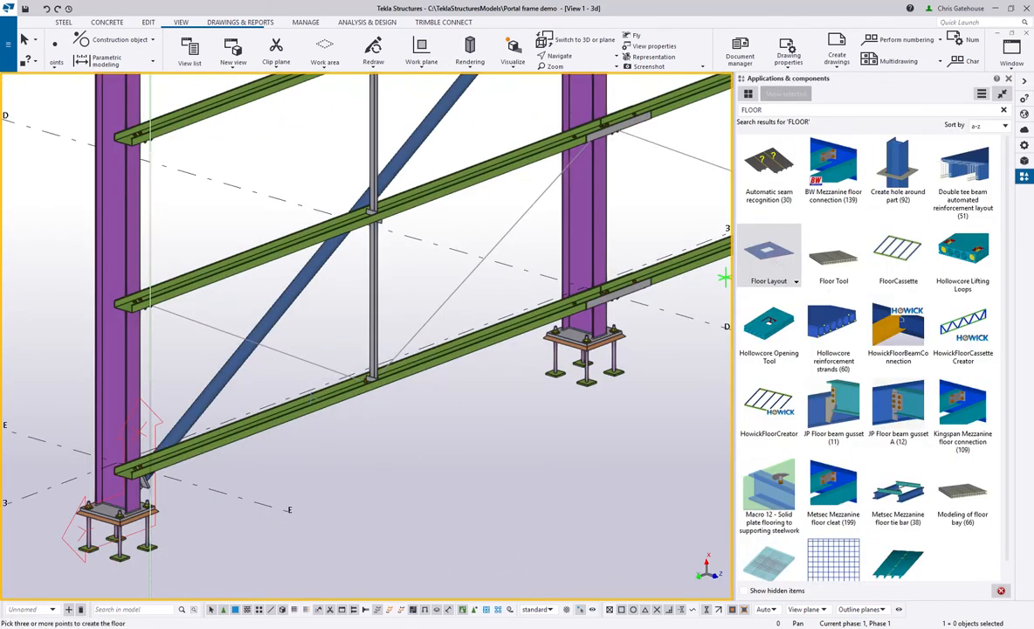
{"action": "scroll", "coordinate": [181, 449], "scroll_direction": "up", "scroll_amount": 5}
{"action": "scroll", "coordinate": [185, 410], "scroll_direction": "up", "scroll_amount": 3}
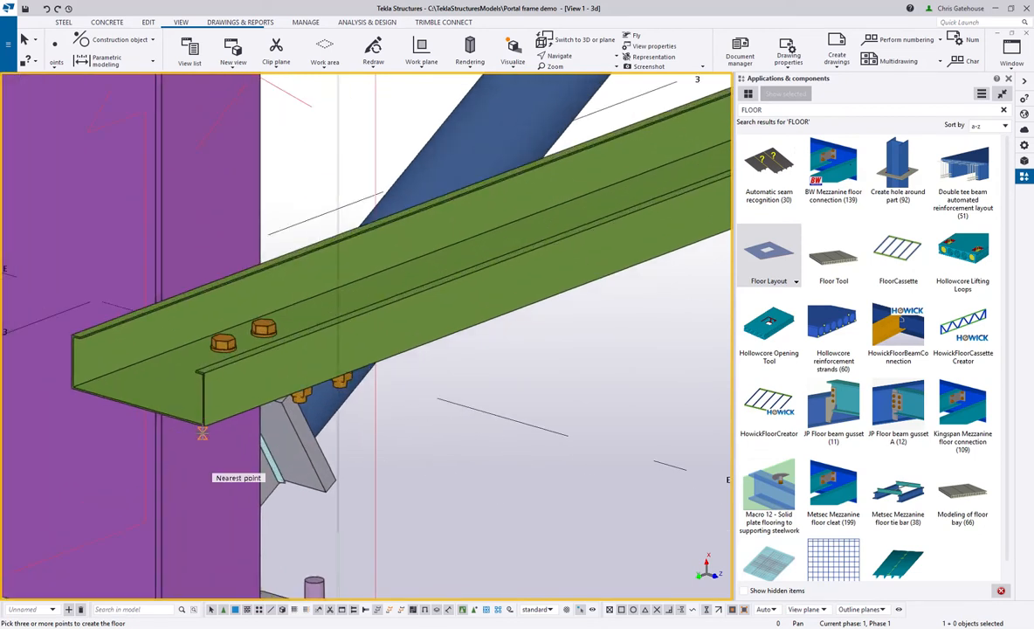
{"action": "scroll", "coordinate": [187, 399], "scroll_direction": "up", "scroll_amount": 3}
{"action": "scroll", "coordinate": [203, 420], "scroll_direction": "down", "scroll_amount": 10}
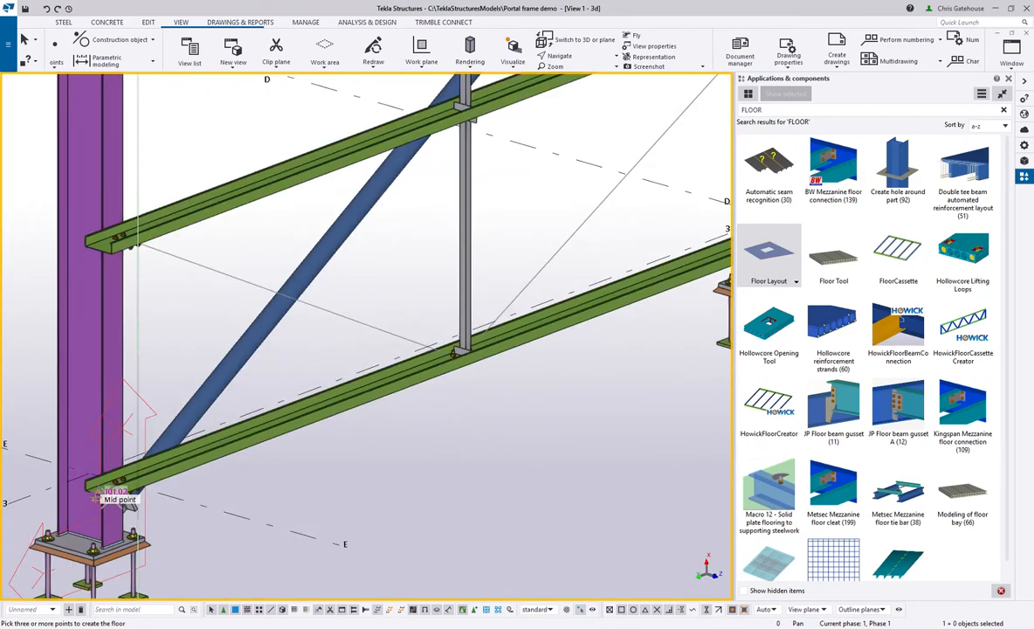
- Place the wall layout's second and third corners at the eaves beam's outer top end points near grids E and A
{"action": "scroll", "coordinate": [105, 315], "scroll_direction": "up", "scroll_amount": 5}
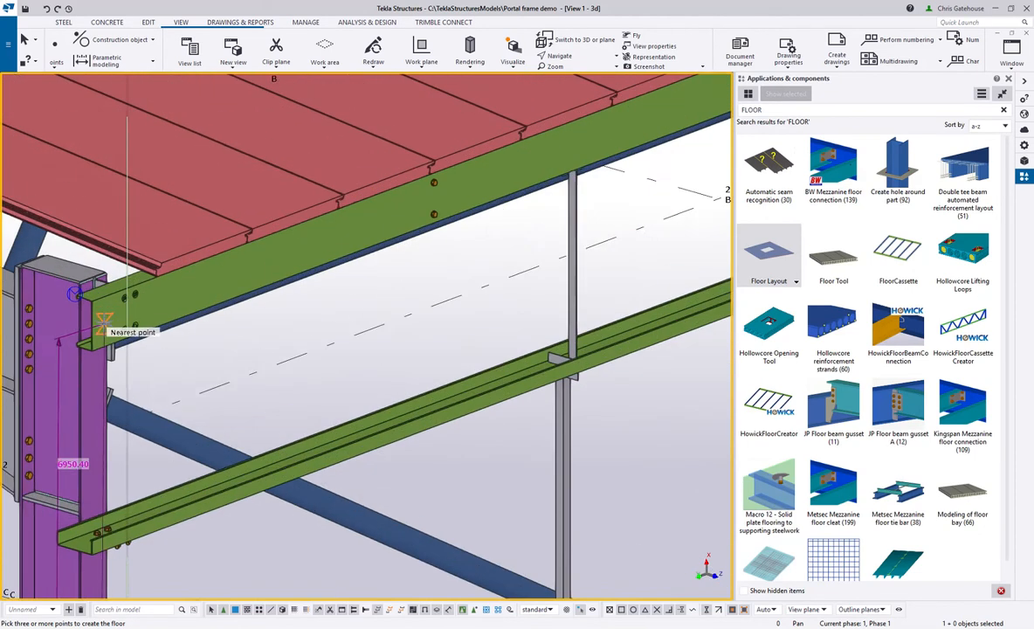
{"action": "scroll", "coordinate": [88, 309], "scroll_direction": "up", "scroll_amount": 3}
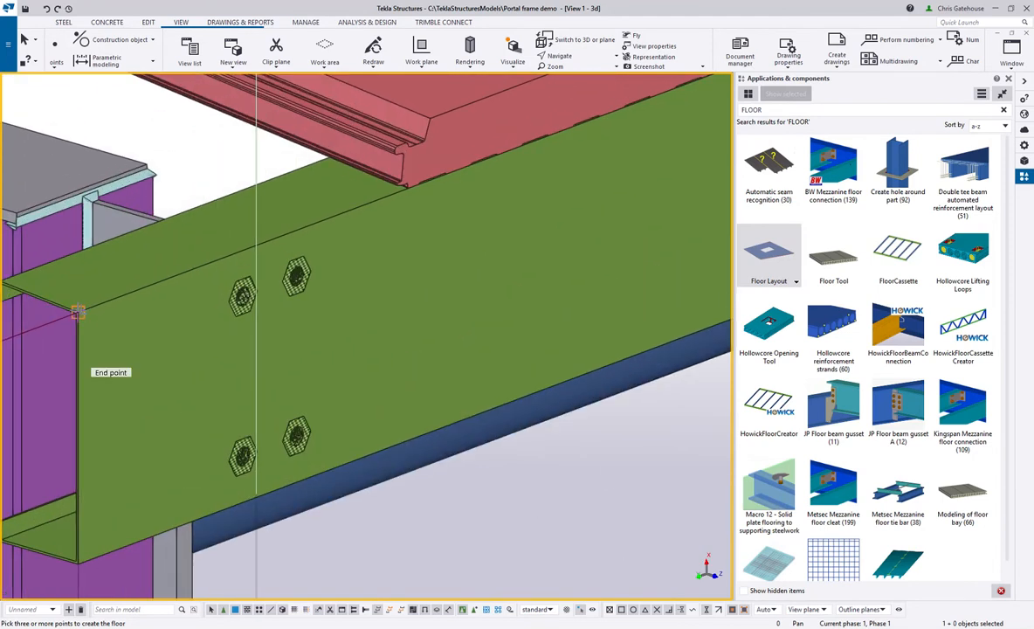
{"action": "scroll", "coordinate": [443, 255], "scroll_direction": "down", "scroll_amount": 8}
{"action": "scroll", "coordinate": [443, 255], "scroll_direction": "up", "scroll_amount": 8}
{"action": "scroll", "coordinate": [466, 156], "scroll_direction": "up", "scroll_amount": 3}
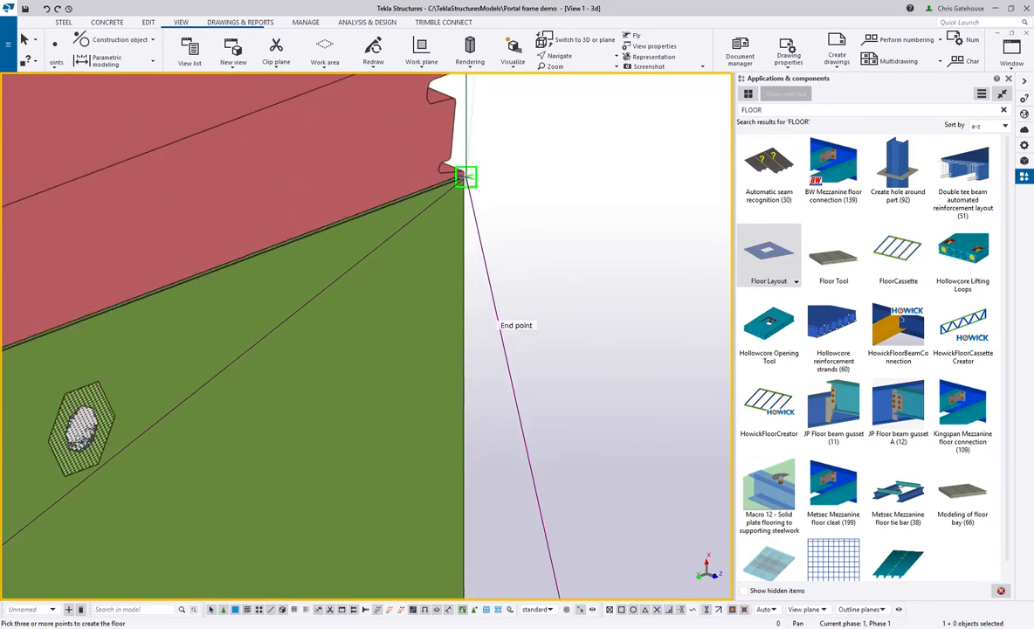
{"action": "scroll", "coordinate": [466, 177], "scroll_direction": "up", "scroll_amount": 3}
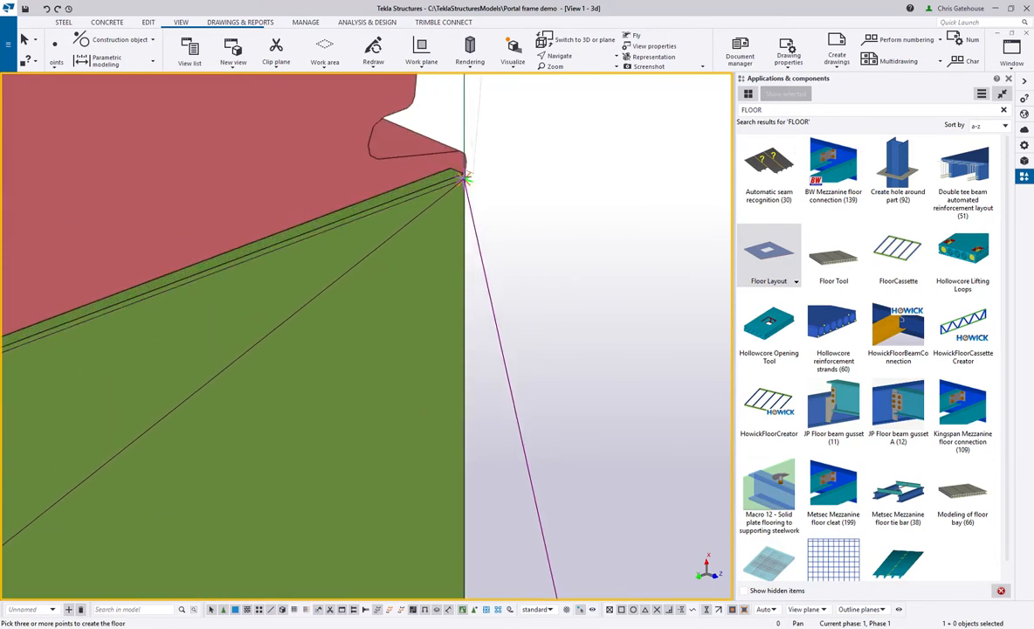
{"action": "scroll", "coordinate": [466, 176], "scroll_direction": "down", "scroll_amount": 3}
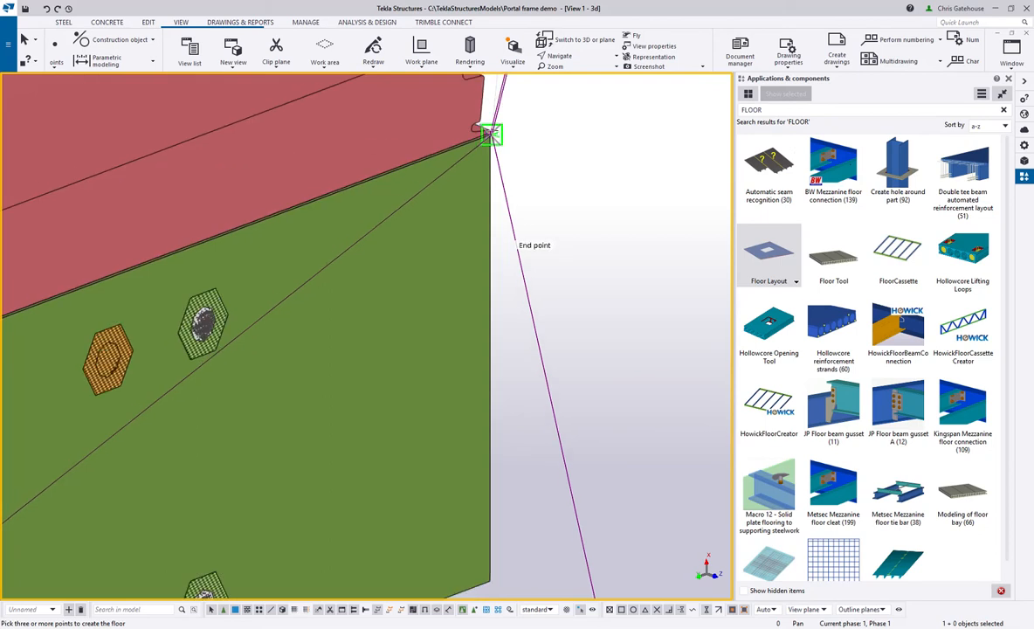
- Place the fourth corner at the lowest side rail's outer bottom end near grid A and close the outline to create the wall cladding
{"action": "scroll", "coordinate": [491, 133], "scroll_direction": "down", "scroll_amount": 8}
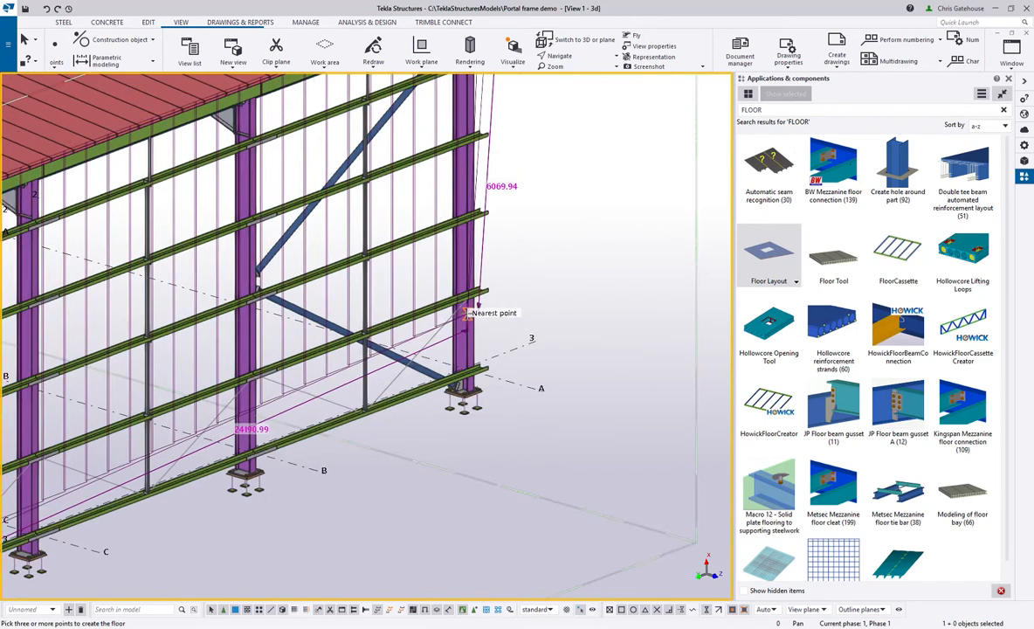
{"action": "scroll", "coordinate": [465, 313], "scroll_direction": "up", "scroll_amount": 10}
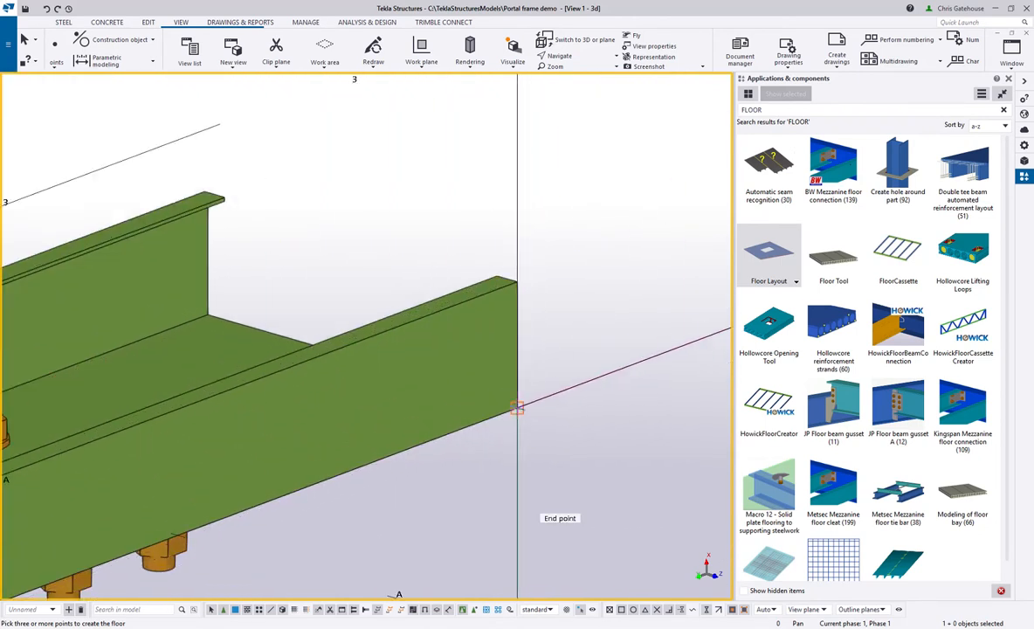
{"action": "scroll", "coordinate": [517, 408], "scroll_direction": "down", "scroll_amount": 10}
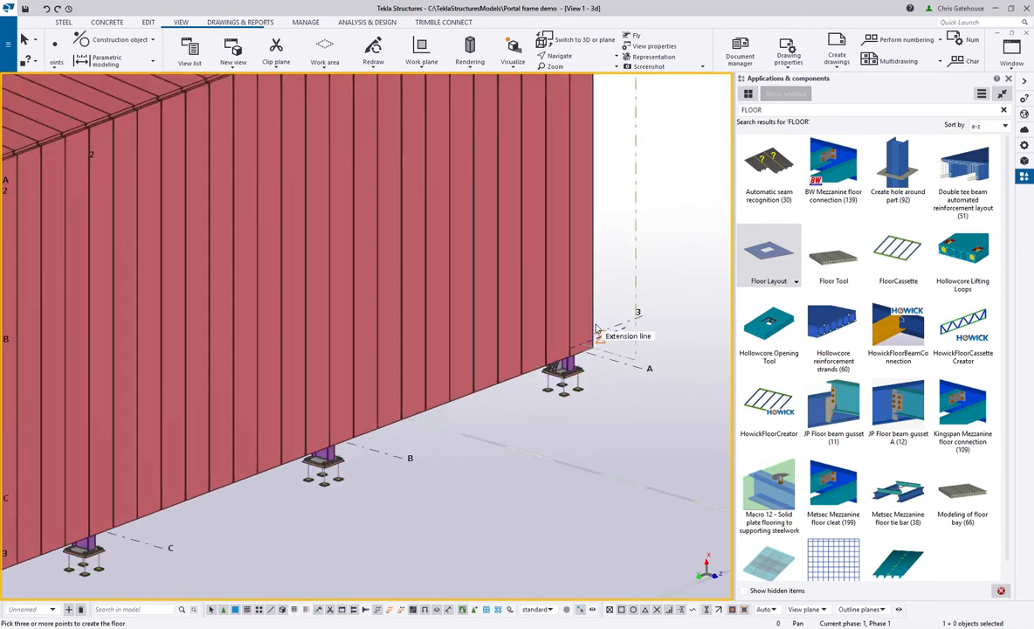
{"action": "right_click", "coordinate": [599, 271]}
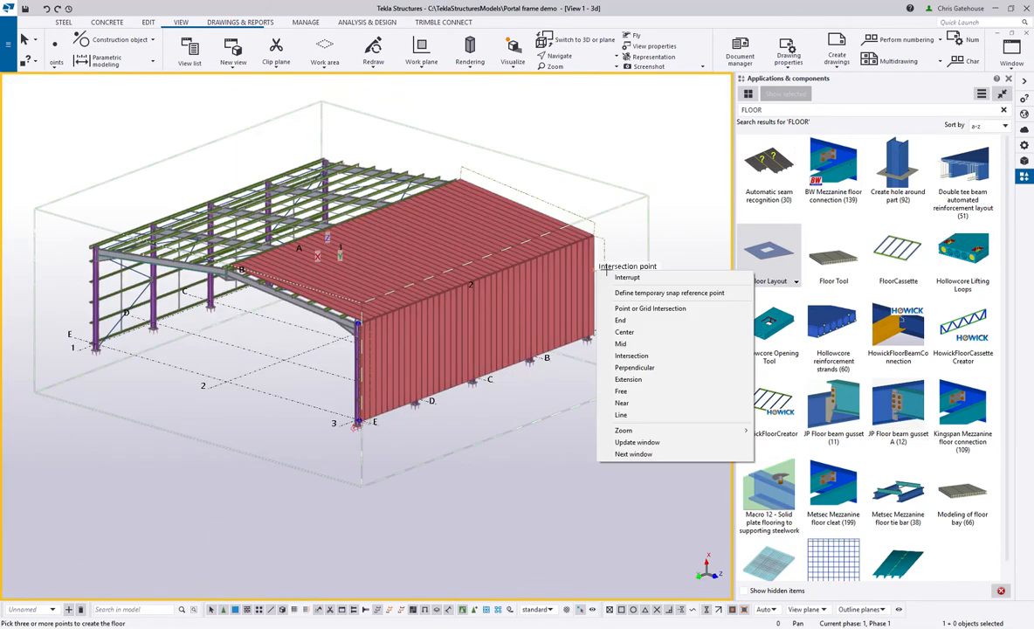
{"action": "left_click", "coordinate": [1010, 78]}
{"action": "right_click", "coordinate": [594, 180]}
{"action": "left_click", "coordinate": [604, 185]}
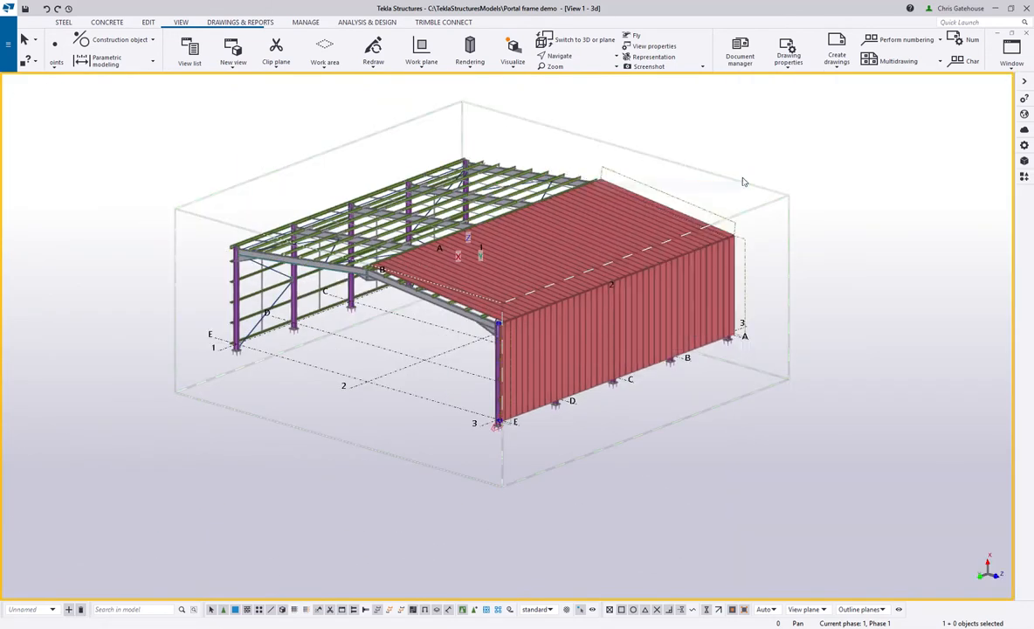
- Reduce the 3D view to a floating window and select the side wall cladding layout
{"action": "left_click", "coordinate": [1012, 48]}
{"action": "right_click", "coordinate": [478, 350]}
{"action": "left_click", "coordinate": [450, 313]}
- Create the default component views of the side wall cladding and close all of them
{"action": "right_click", "coordinate": [446, 347]}
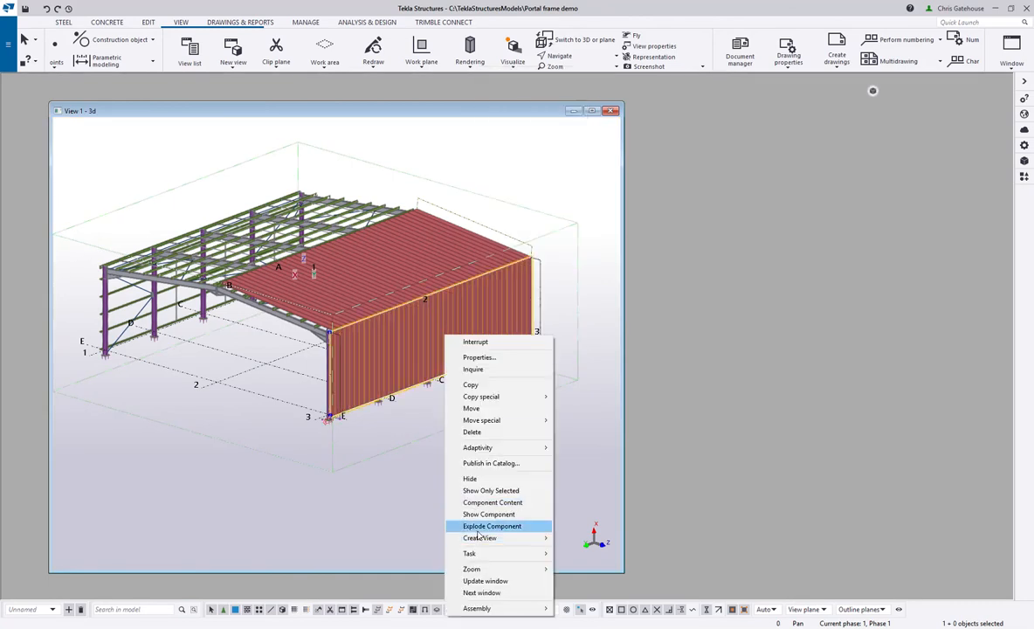
{"action": "mouse_move", "coordinate": [479, 537]}
{"action": "left_click", "coordinate": [598, 548]}
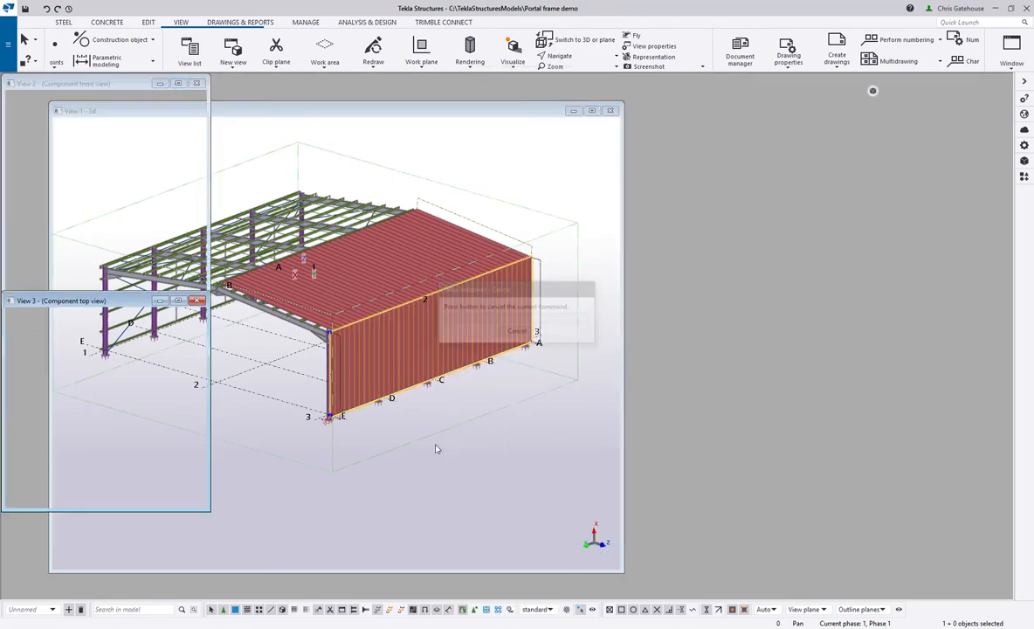
{"action": "left_click", "coordinate": [198, 301]}
{"action": "left_click", "coordinate": [404, 301]}
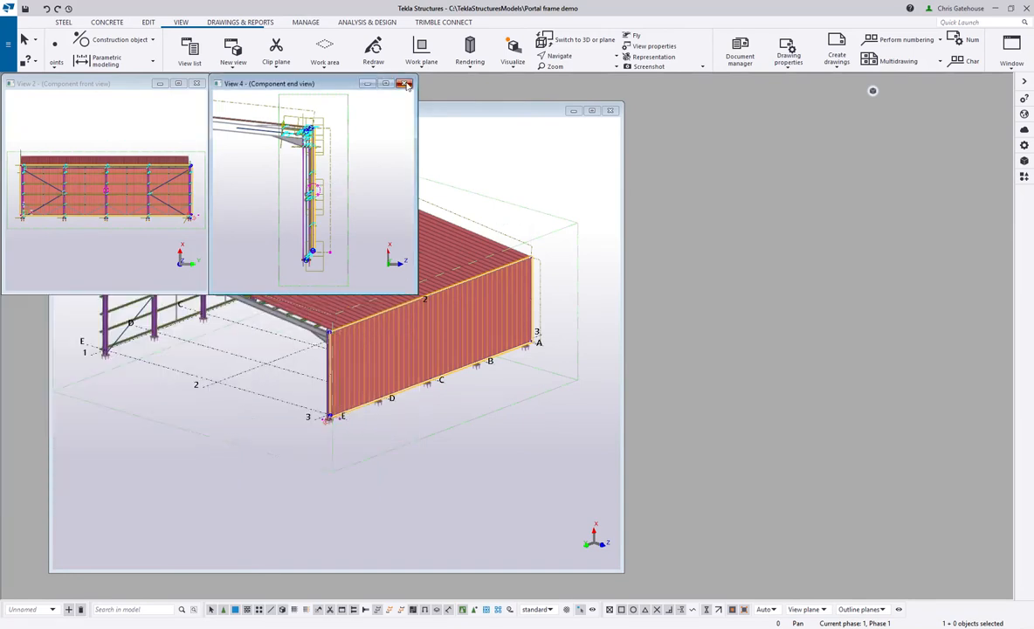
{"action": "left_click", "coordinate": [406, 84]}
{"action": "left_click", "coordinate": [197, 83]}
- Create a new view of the side wall using two points along gridline 3, from grid E to grid A, and maximize it
{"action": "left_click", "coordinate": [233, 50]}
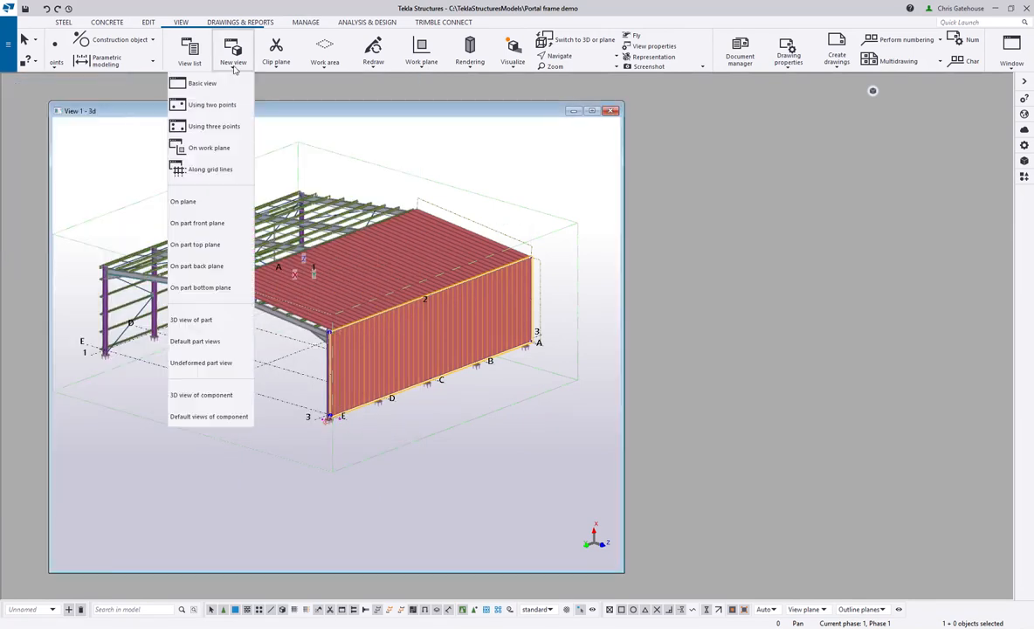
{"action": "left_click", "coordinate": [208, 105]}
{"action": "left_click", "coordinate": [317, 423]}
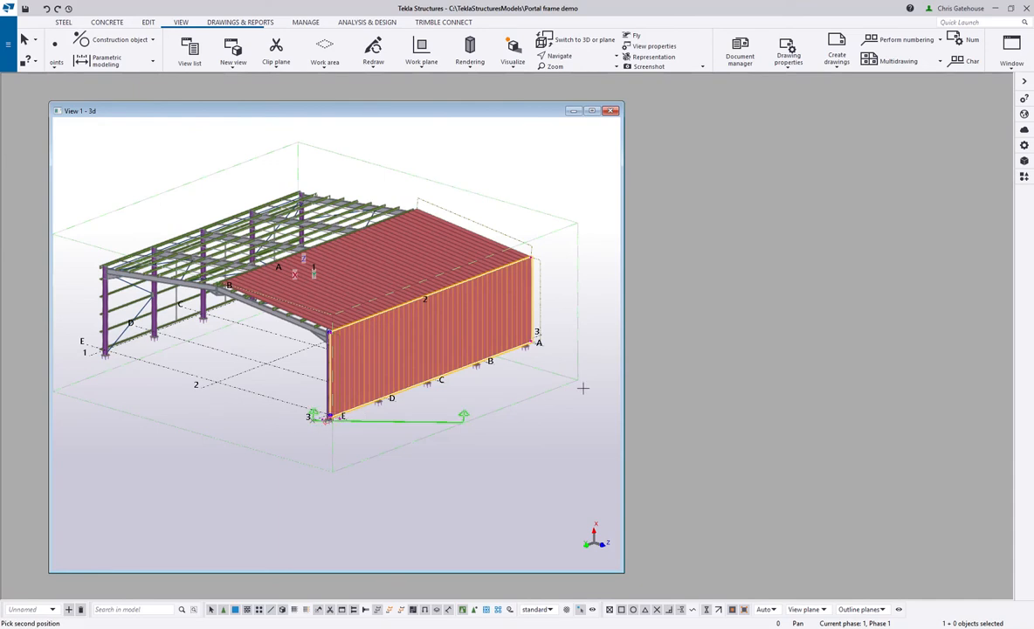
{"action": "left_click", "coordinate": [544, 332]}
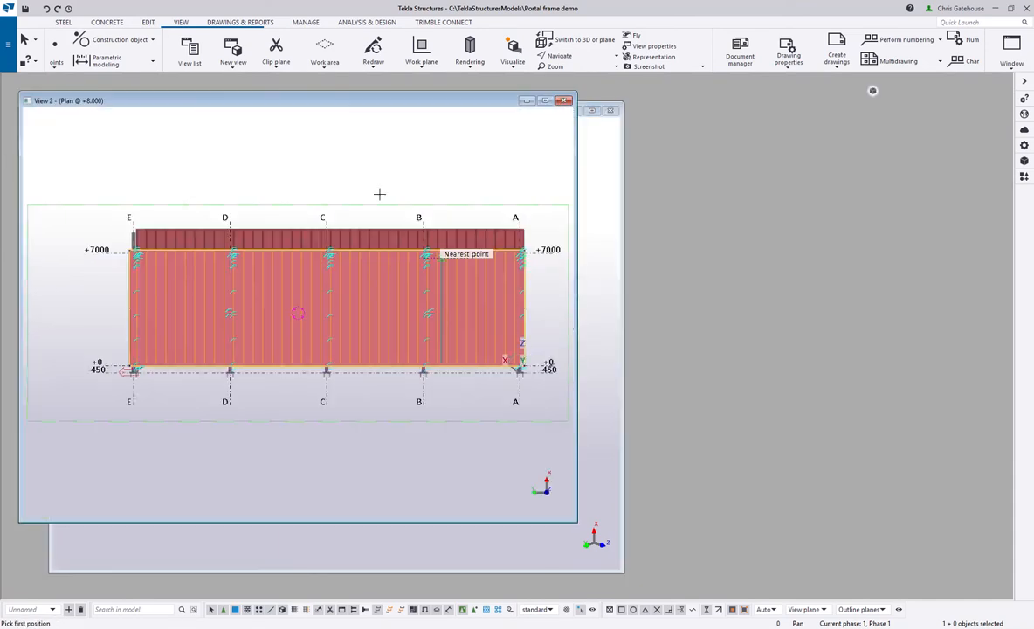
{"action": "left_click", "coordinate": [539, 104]}
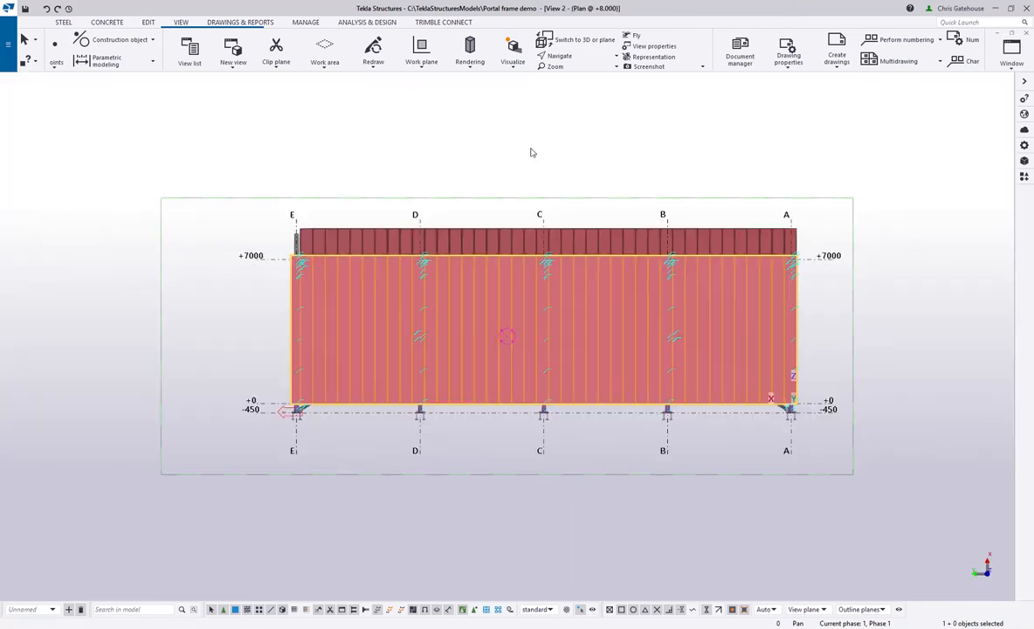
- Add a rectangular window opening about 3561 mm wide and 2368 mm high in the side wall cladding between grids D and C
{"action": "scroll", "coordinate": [609, 317], "scroll_direction": "up", "scroll_amount": 2}
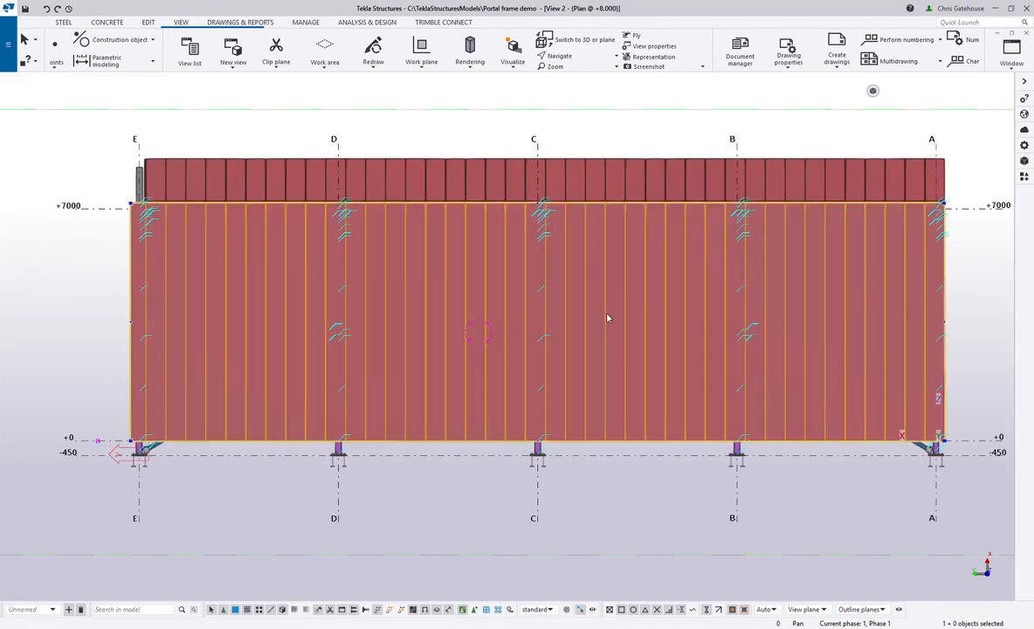
{"action": "mouse_move", "coordinate": [876, 93]}
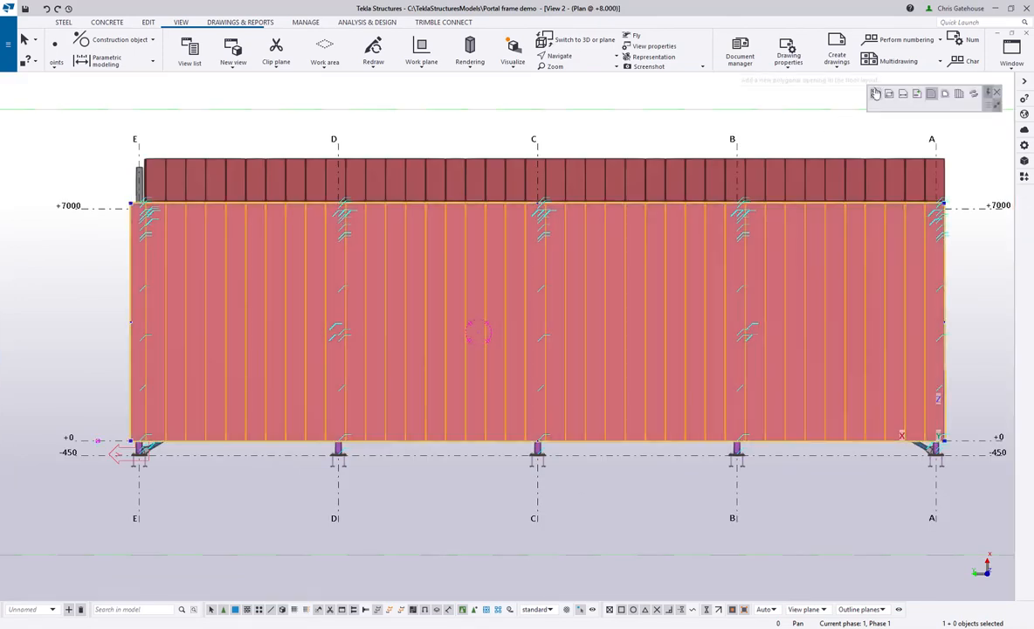
{"action": "left_click", "coordinate": [876, 93]}
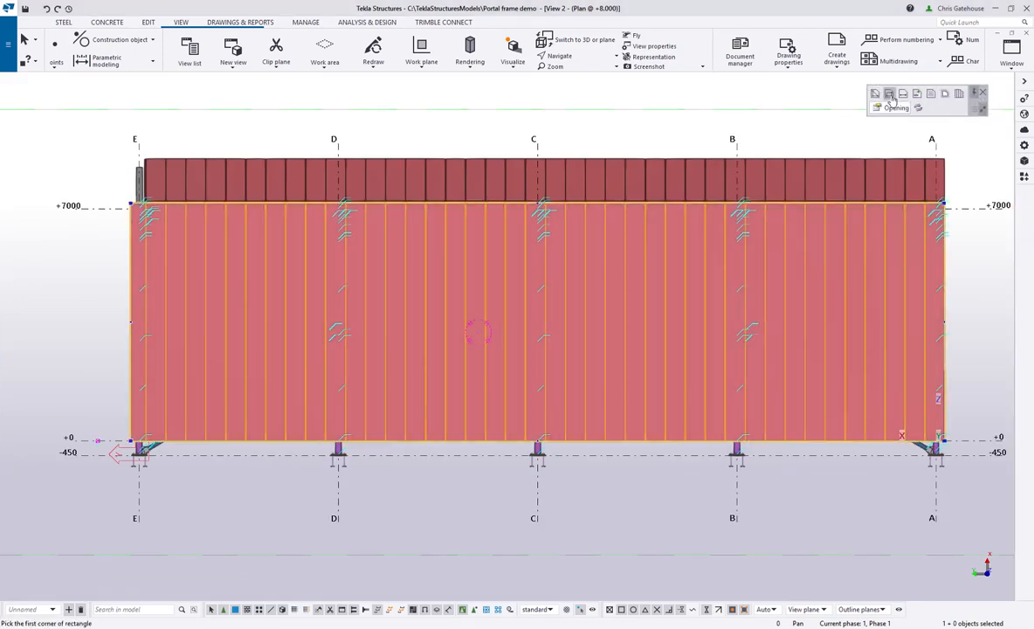
{"action": "left_click", "coordinate": [397, 374]}
{"action": "left_click", "coordinate": [515, 299]}
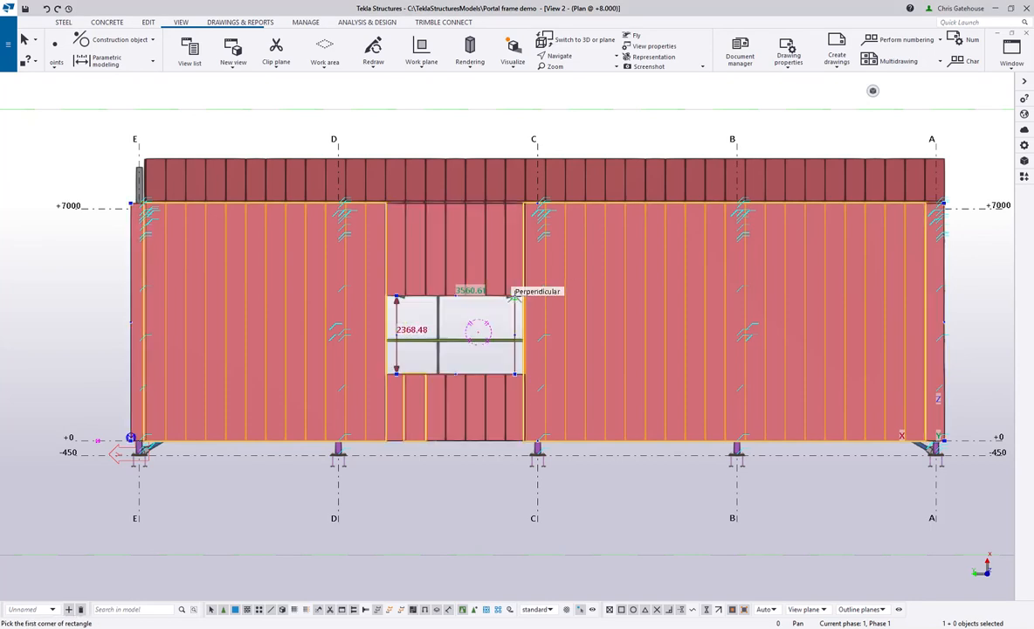
- Add a rectangular door opening about 1236 mm wide and 3225 mm high, starting at the wall's bottom edge between grids C and B
{"action": "scroll", "coordinate": [597, 452], "scroll_direction": "up", "scroll_amount": 4}
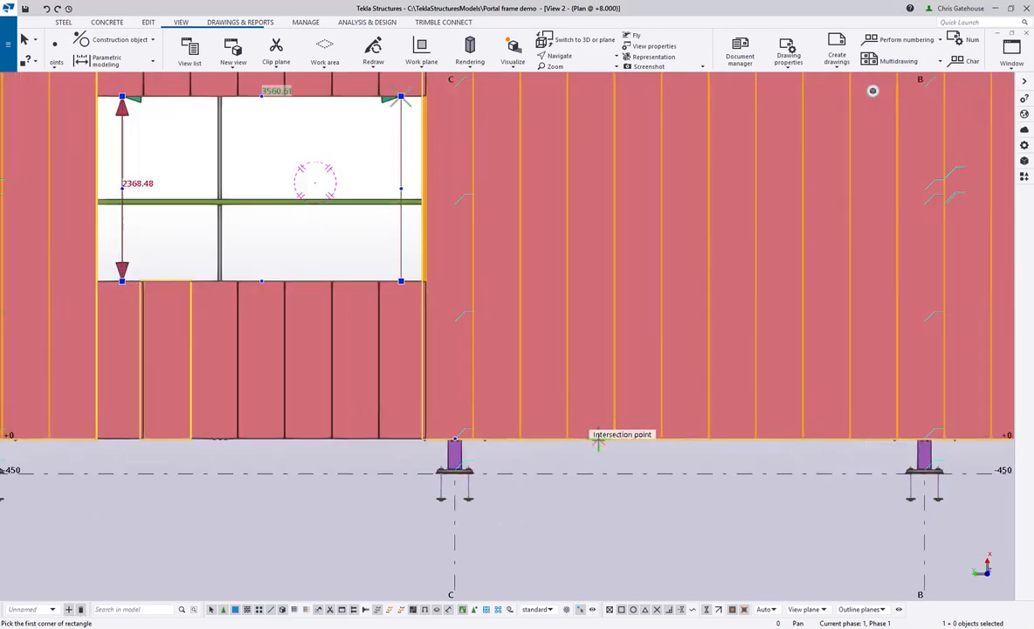
{"action": "left_click", "coordinate": [596, 439]}
{"action": "scroll", "coordinate": [596, 439], "scroll_direction": "down", "scroll_amount": 2}
{"action": "left_click", "coordinate": [689, 179]}
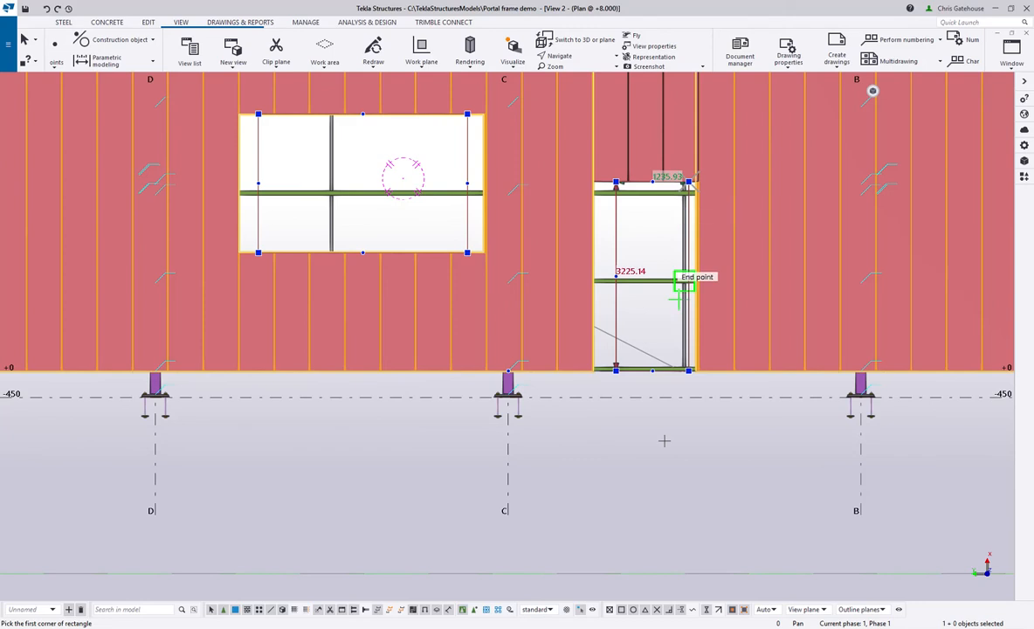
{"action": "scroll", "coordinate": [603, 436], "scroll_direction": "down", "scroll_amount": 4}
{"action": "right_click", "coordinate": [625, 320]}
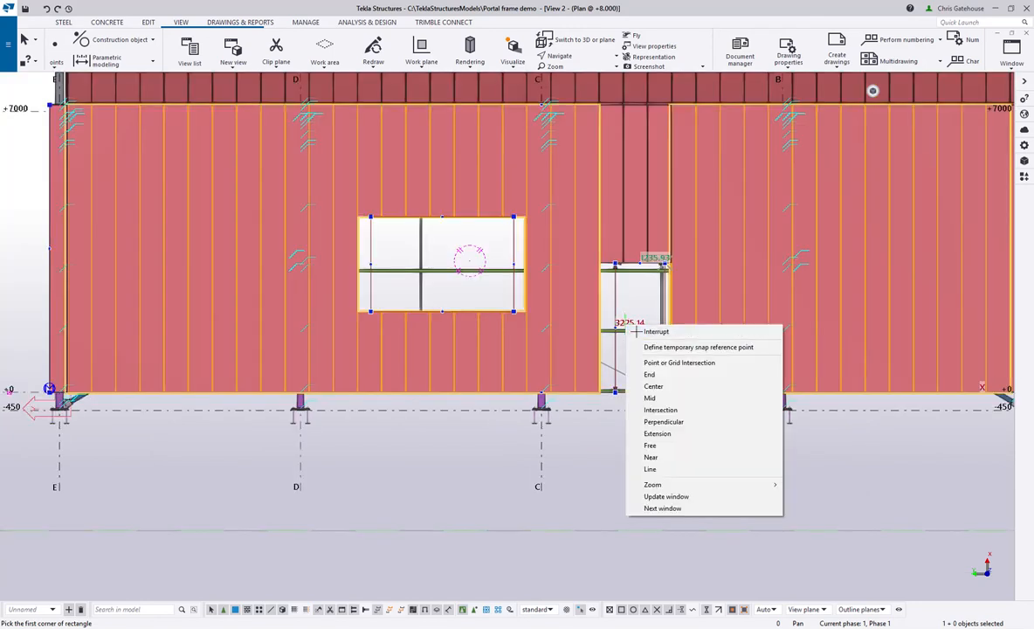
{"action": "left_click", "coordinate": [636, 330]}
- Examine the door opening's handles and dimensions, deselect the cladding layout, and check how the panels are cut around both openings
{"action": "scroll", "coordinate": [631, 287], "scroll_direction": "up", "scroll_amount": 9}
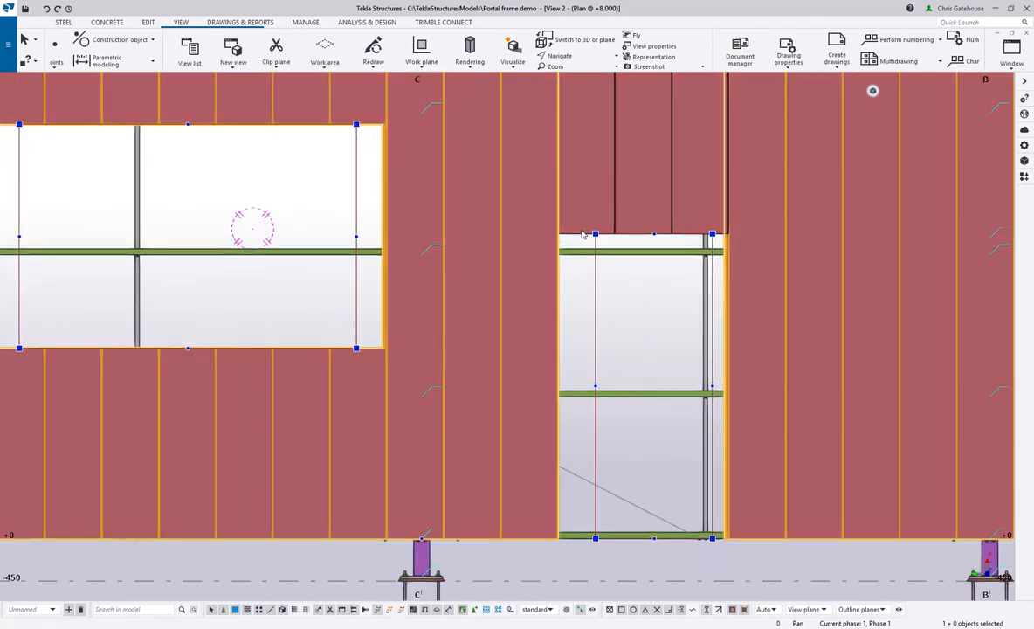
{"action": "scroll", "coordinate": [706, 235], "scroll_direction": "up", "scroll_amount": 3}
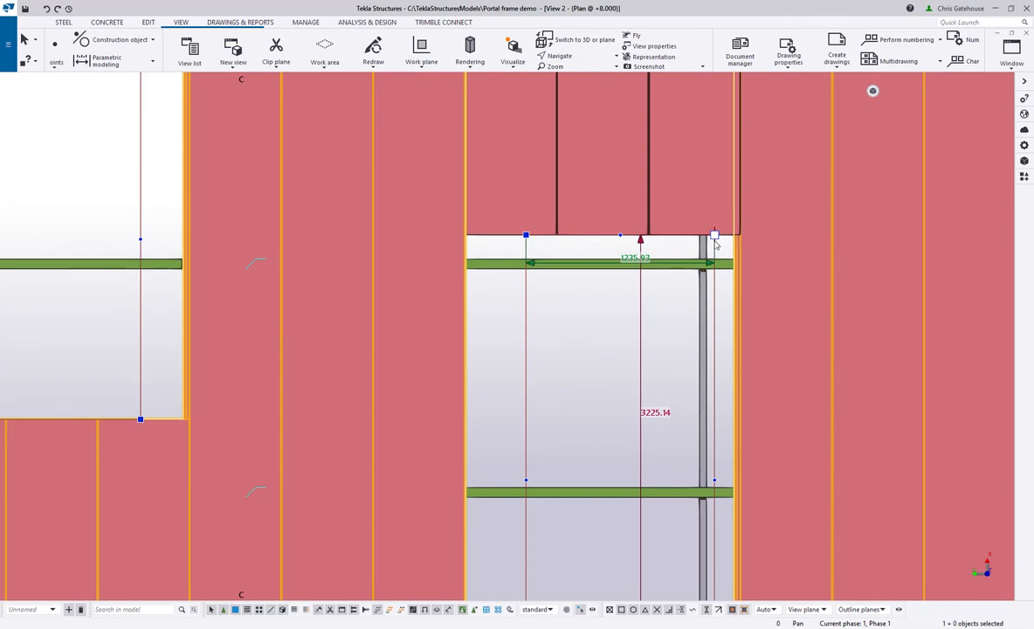
{"action": "scroll", "coordinate": [583, 313], "scroll_direction": "down", "scroll_amount": 3}
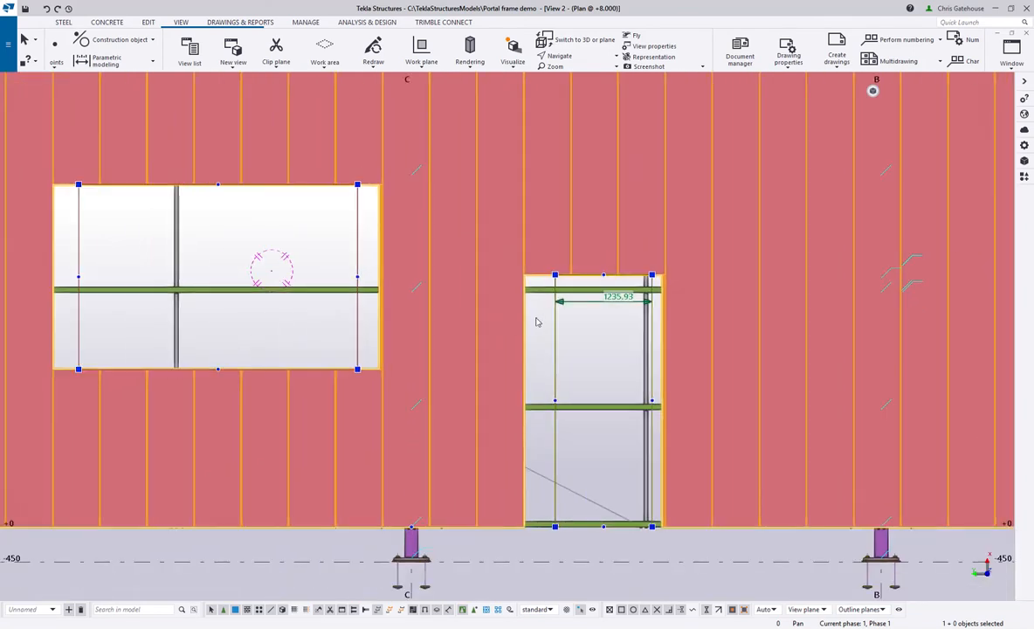
{"action": "left_click", "coordinate": [593, 590]}
{"action": "scroll", "coordinate": [575, 558], "scroll_direction": "down", "scroll_amount": 3}
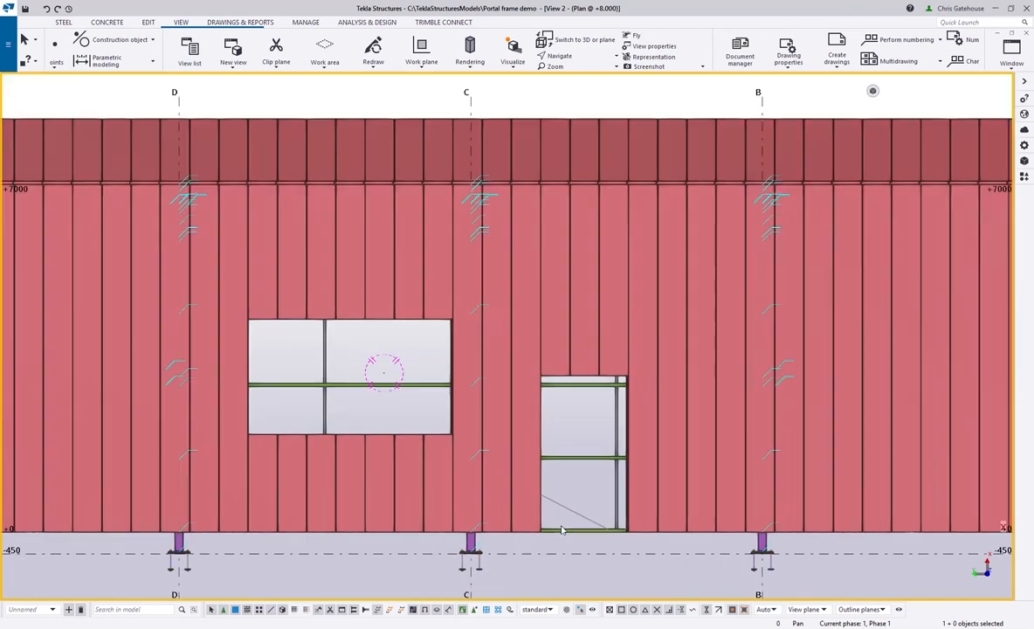
{"action": "scroll", "coordinate": [429, 431], "scroll_direction": "up", "scroll_amount": 8}
{"action": "scroll", "coordinate": [449, 423], "scroll_direction": "down", "scroll_amount": 7}
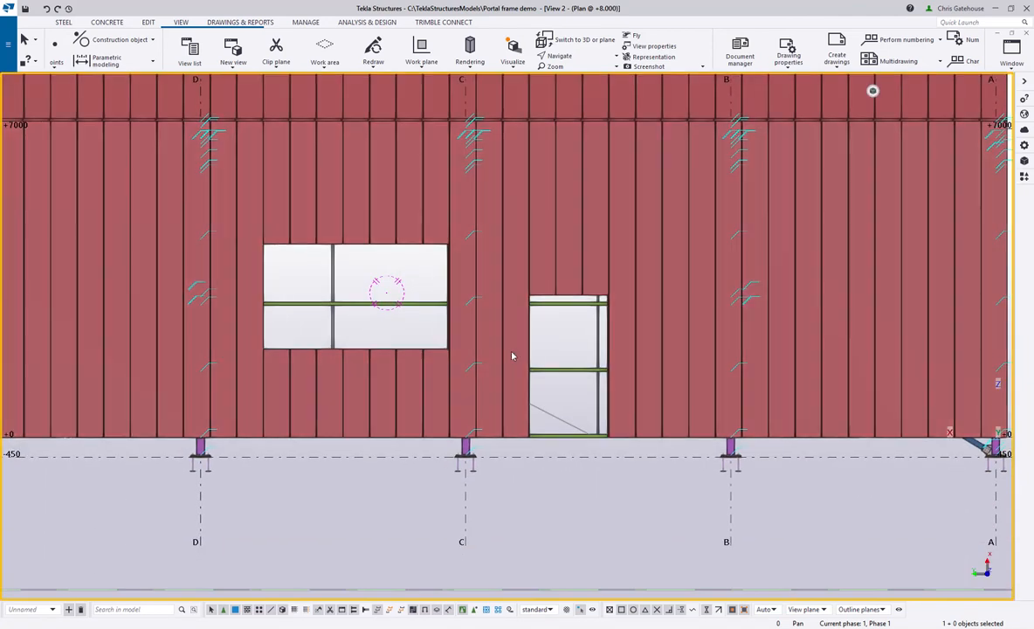
{"action": "scroll", "coordinate": [568, 353], "scroll_direction": "down", "scroll_amount": 2}
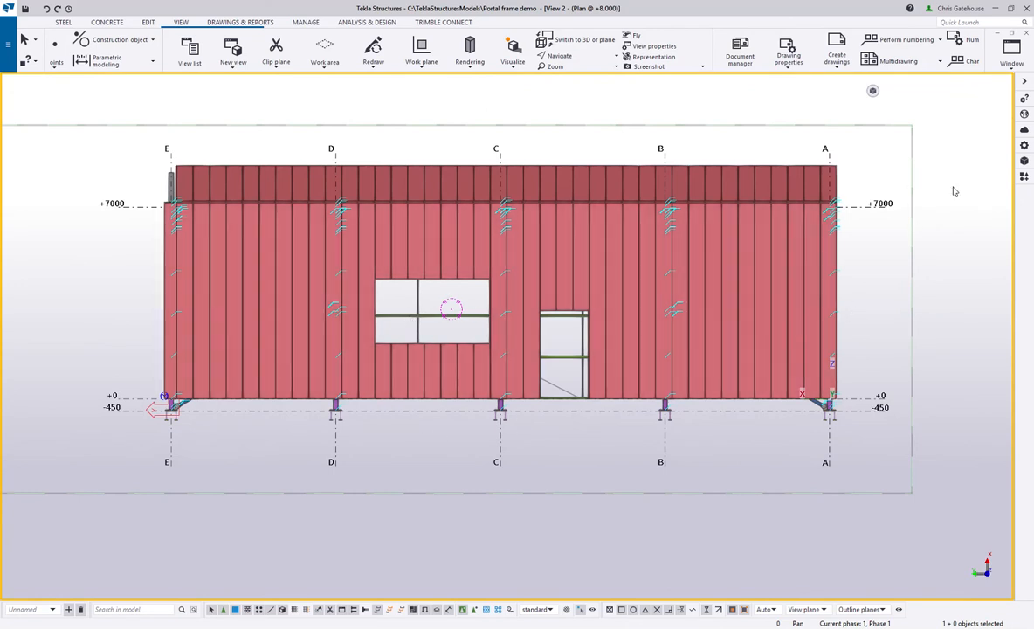
- Close the side wall elevation view and inspect the window and door openings in the 3D view
{"action": "left_click", "coordinate": [1012, 39]}
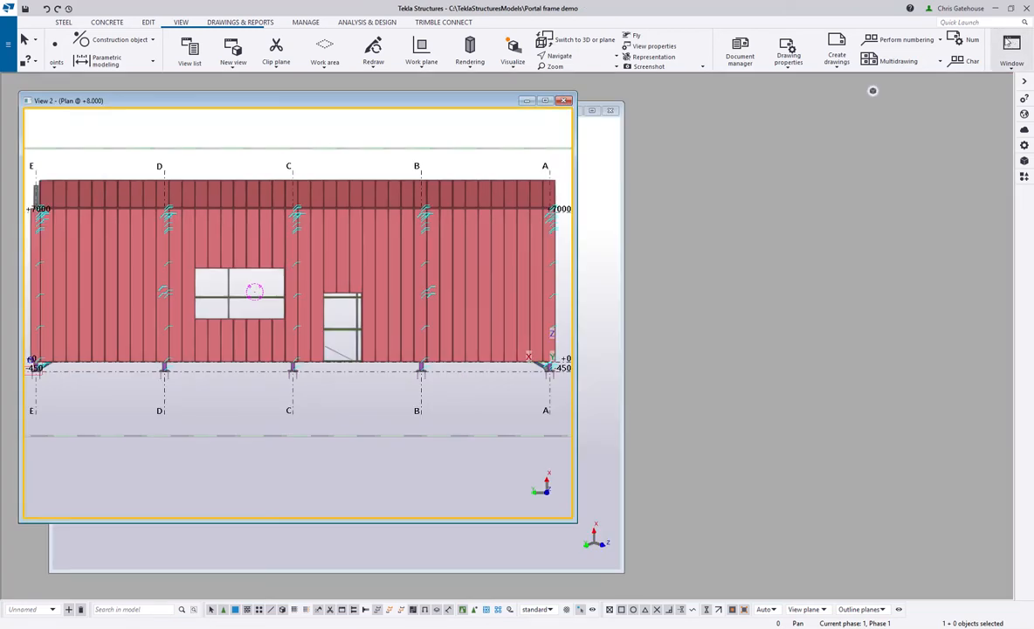
{"action": "left_click_drag", "start_coordinate": [427, 99], "coordinate": [784, 113]}
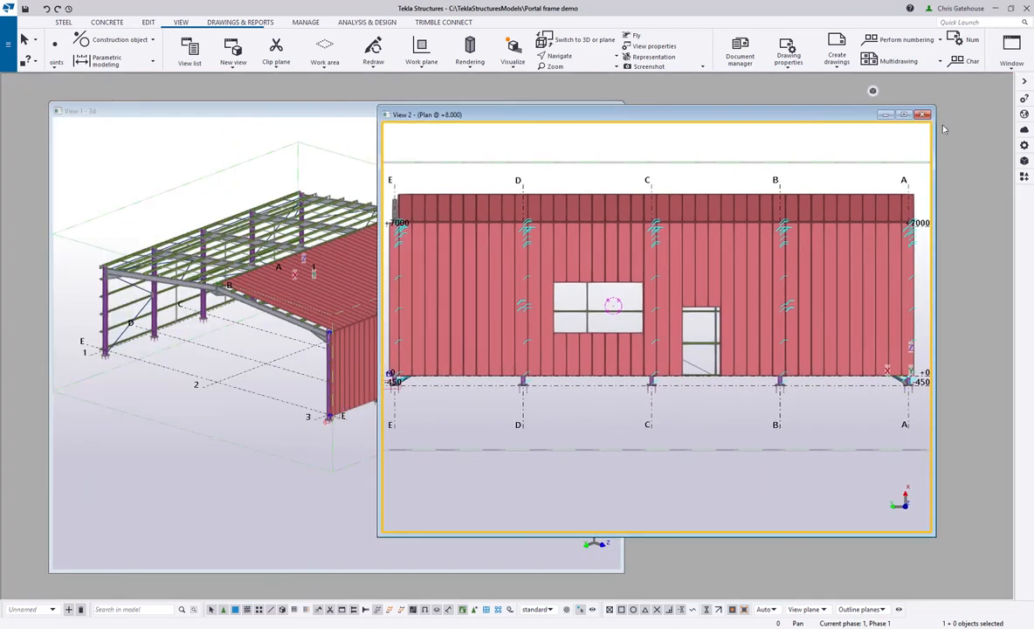
{"action": "left_click", "coordinate": [923, 116]}
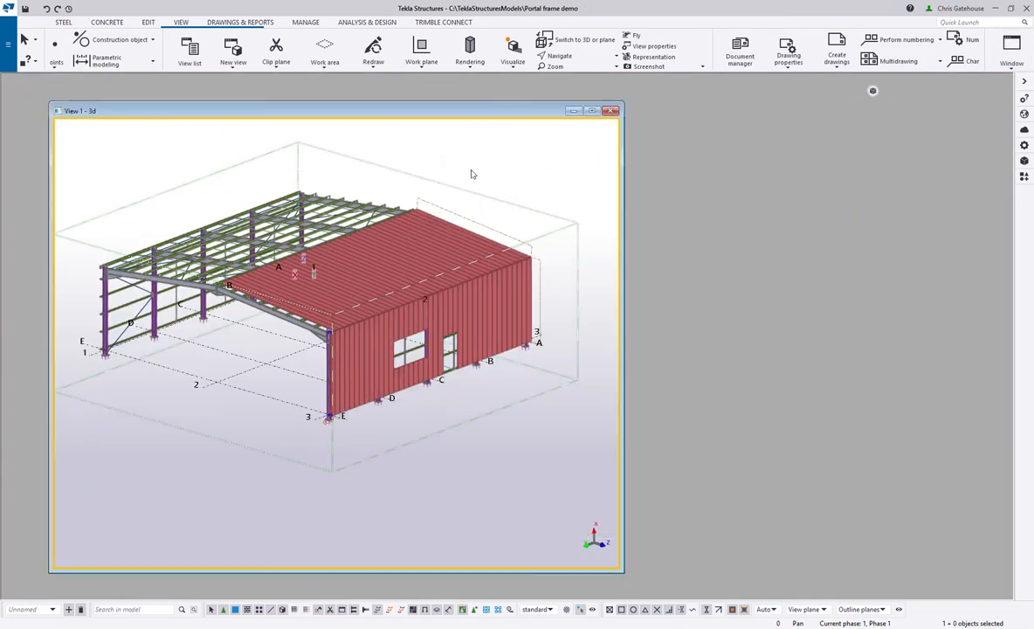
{"action": "scroll", "coordinate": [414, 457], "scroll_direction": "up", "scroll_amount": 5}
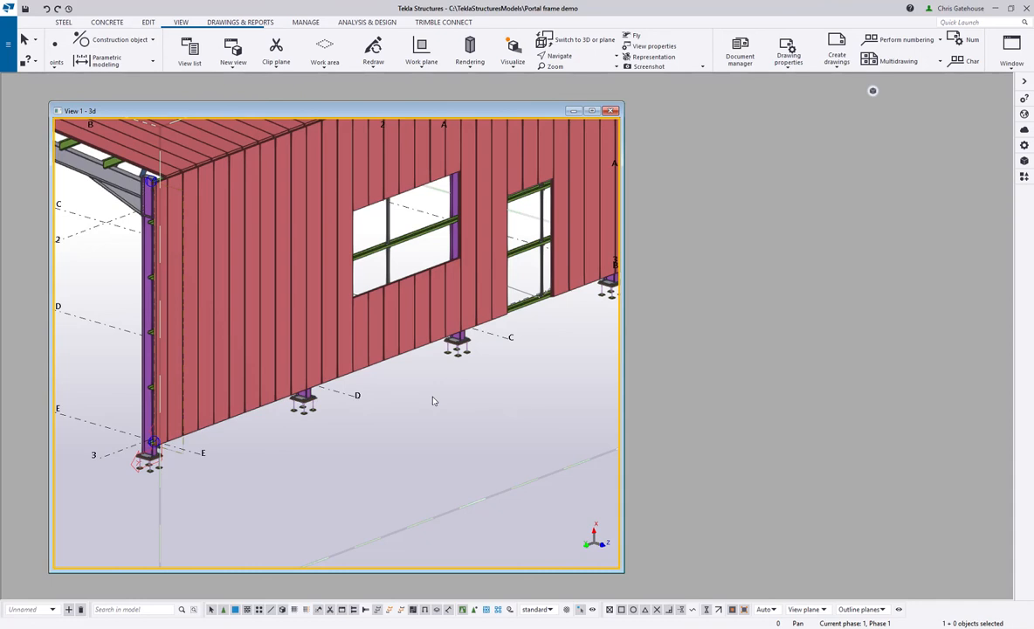
{"action": "scroll", "coordinate": [423, 427], "scroll_direction": "up", "scroll_amount": 4}
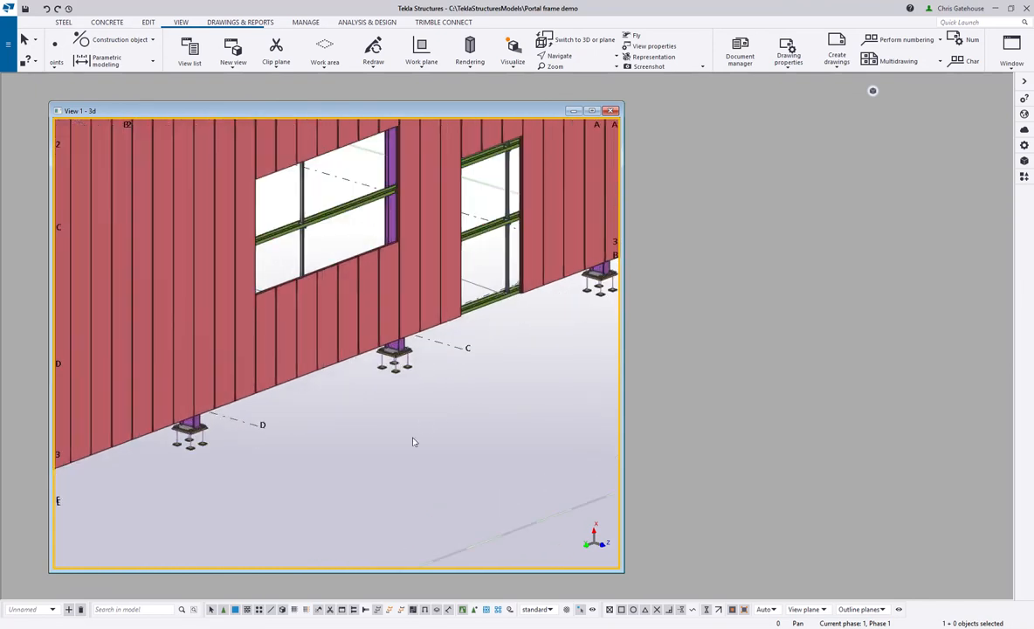